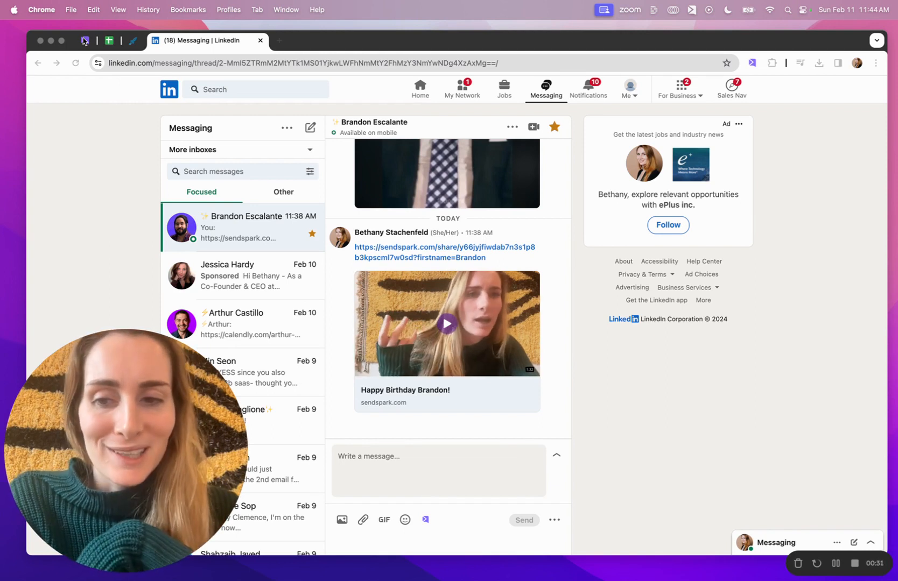
- Switch to Sendspark and create a dynamic video campaign named "LinkedIn Outreach"
click(85, 40)
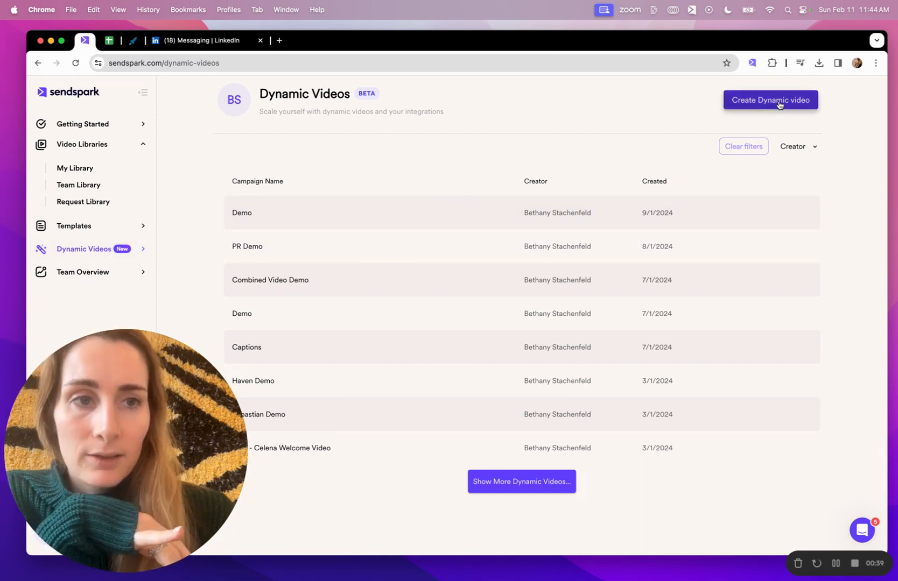
click(779, 102)
text(LinkedIn Outreach)
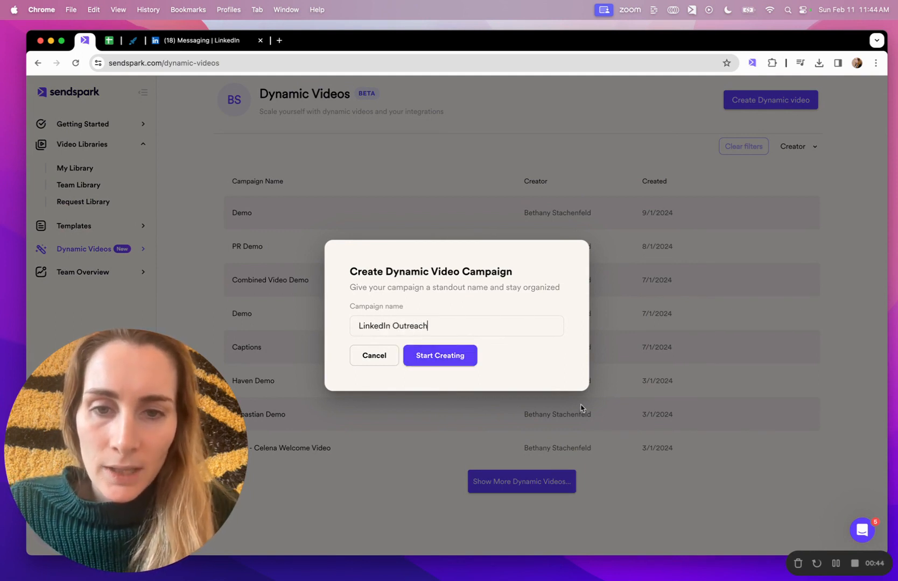
click(452, 353)
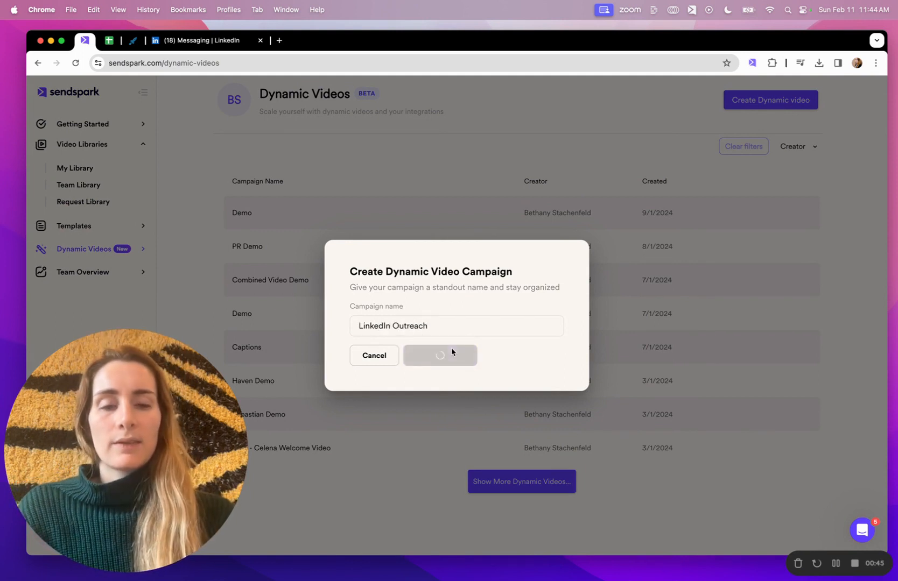
- Add an existing face-to-camera video from the Team Library as the campaign's source video
scroll(452, 351, down, 3)
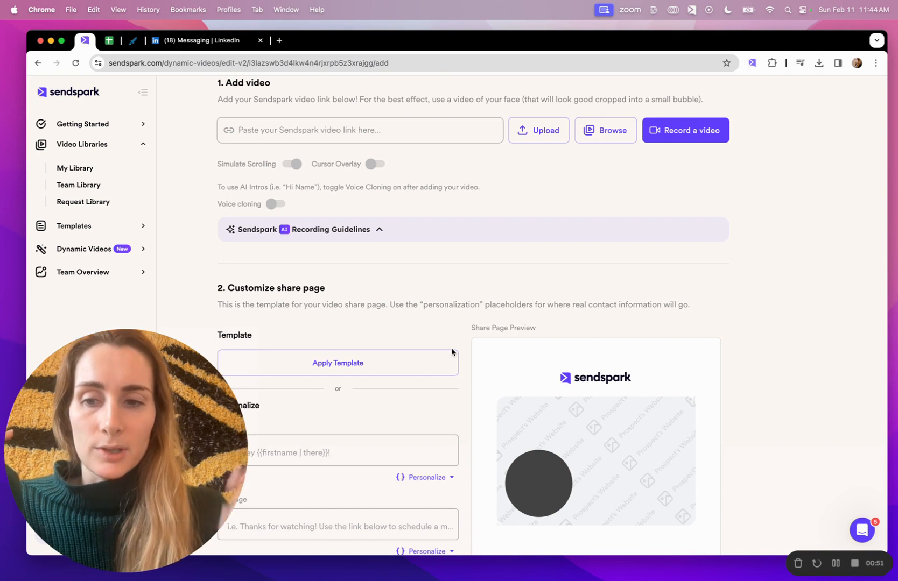
click(604, 130)
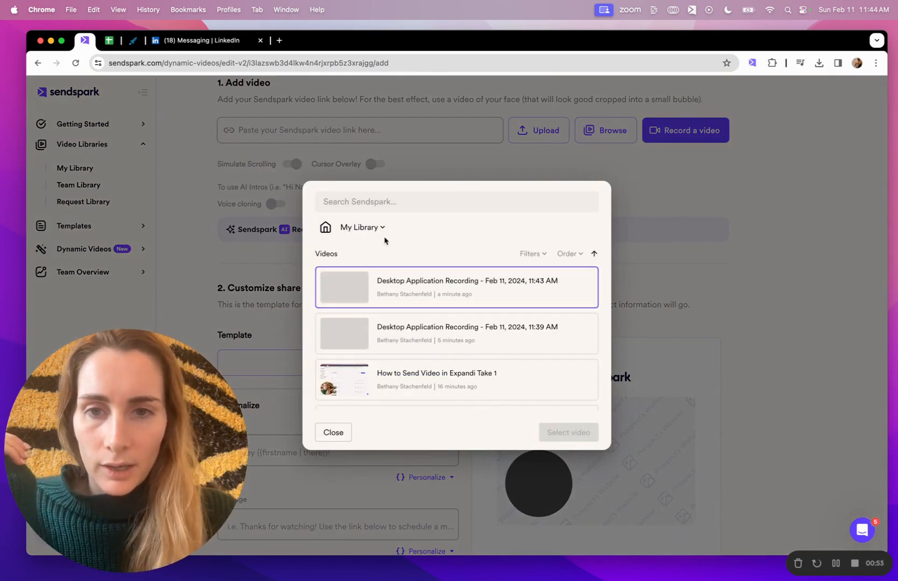
click(369, 232)
click(364, 274)
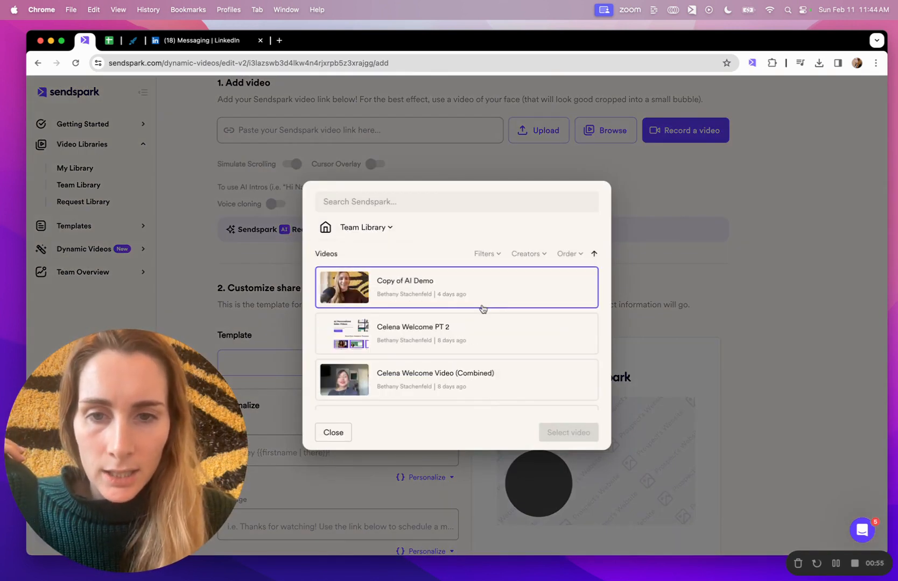
scroll(477, 321, down, 2)
click(454, 376)
click(568, 433)
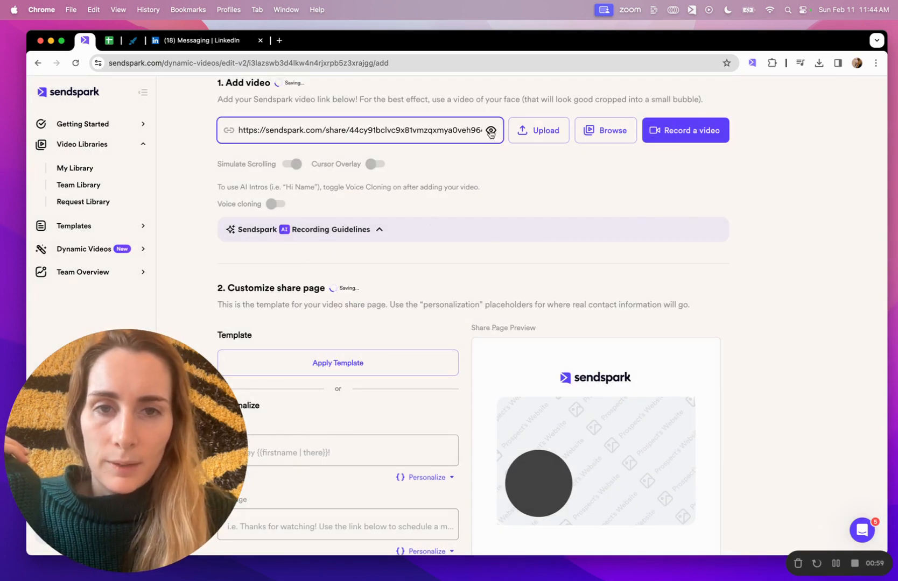
- Preview the added video on its share page and pause the playback
click(490, 130)
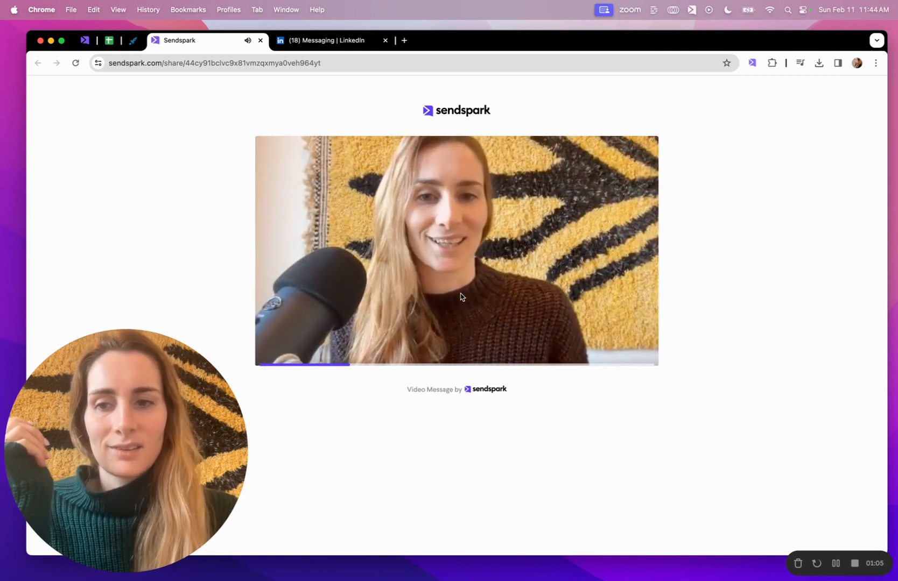
click(461, 295)
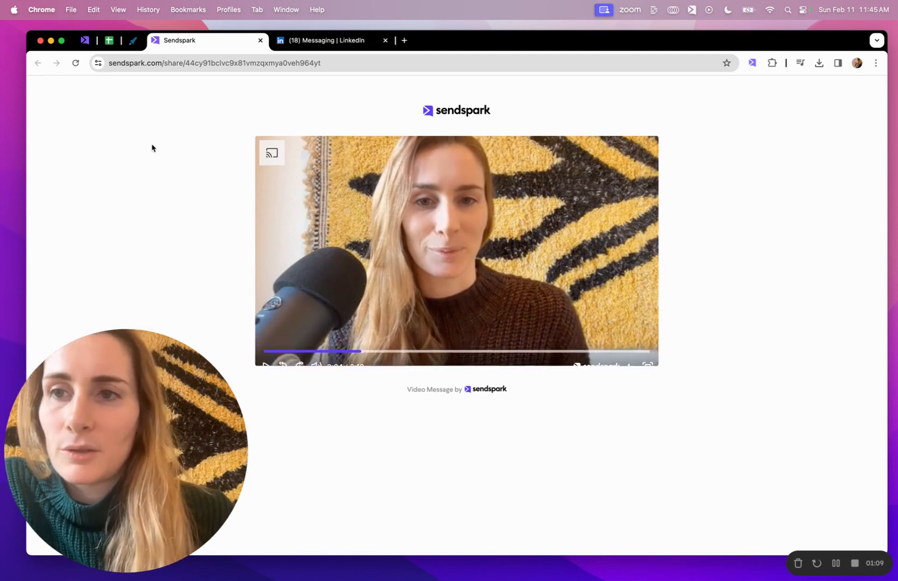
- Return to the campaign editor and turn on voice cloning for the added video
click(84, 40)
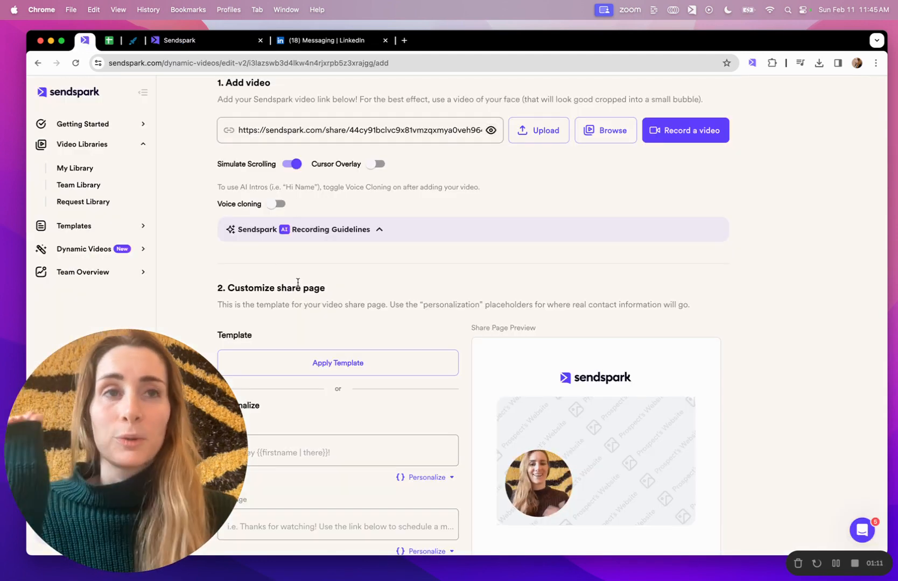
click(275, 206)
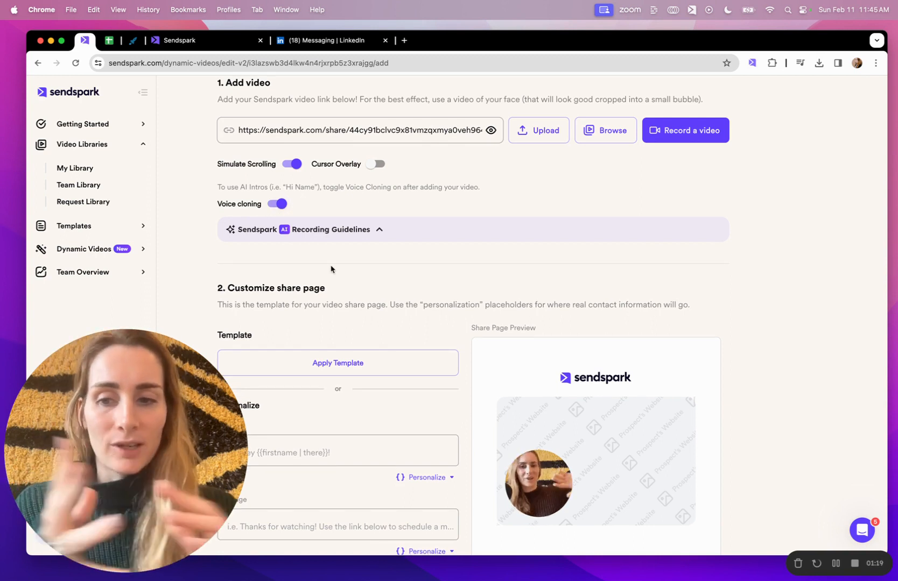
- Write the share page header as "Hi" followed by the First Name merge tag
scroll(377, 263, down, 5)
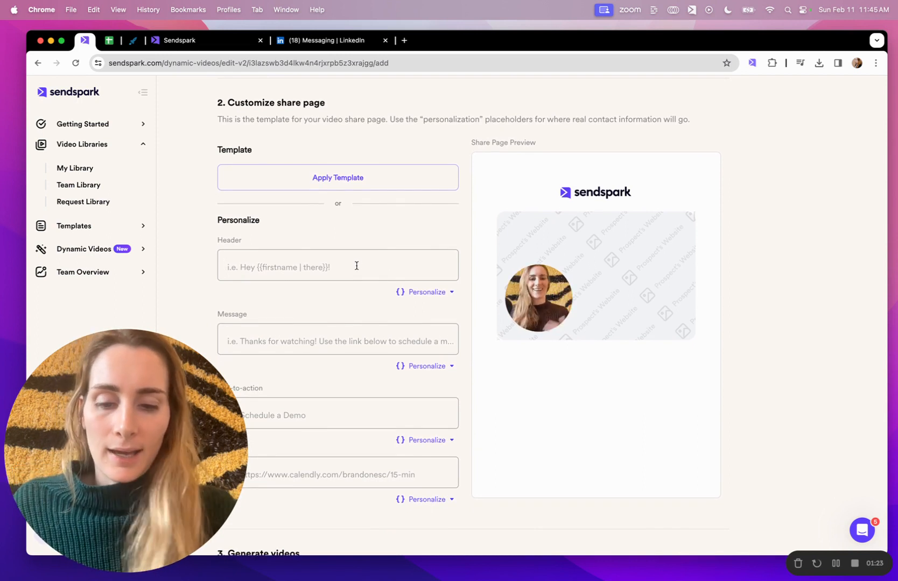
text(Hi)
click(436, 293)
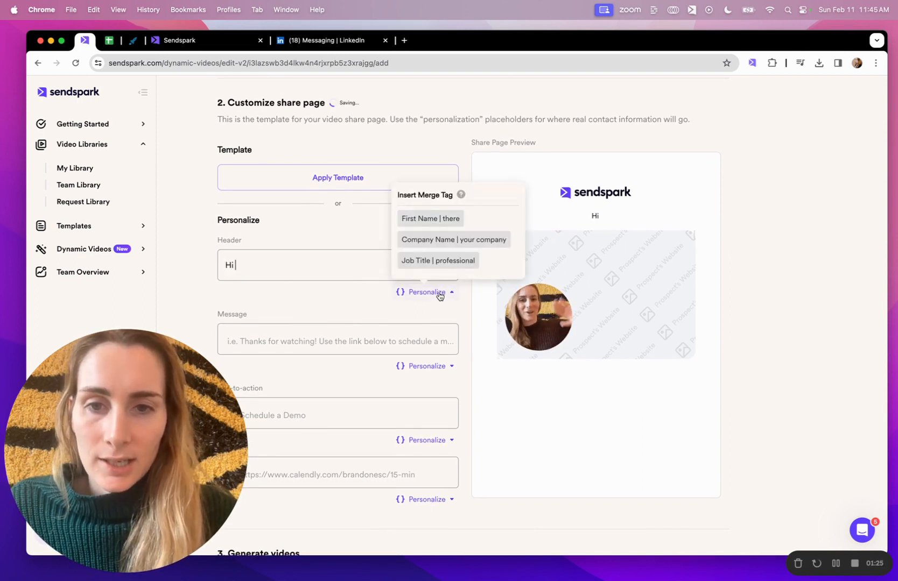
click(426, 218)
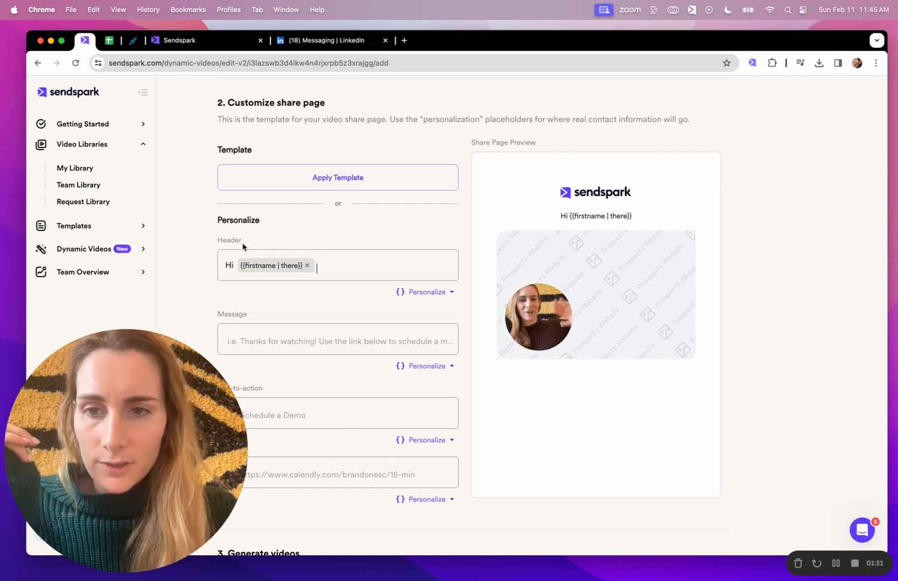
- Examine the video preview's title in the LinkedIn message and the merge tags offered for the campaign's header
click(326, 41)
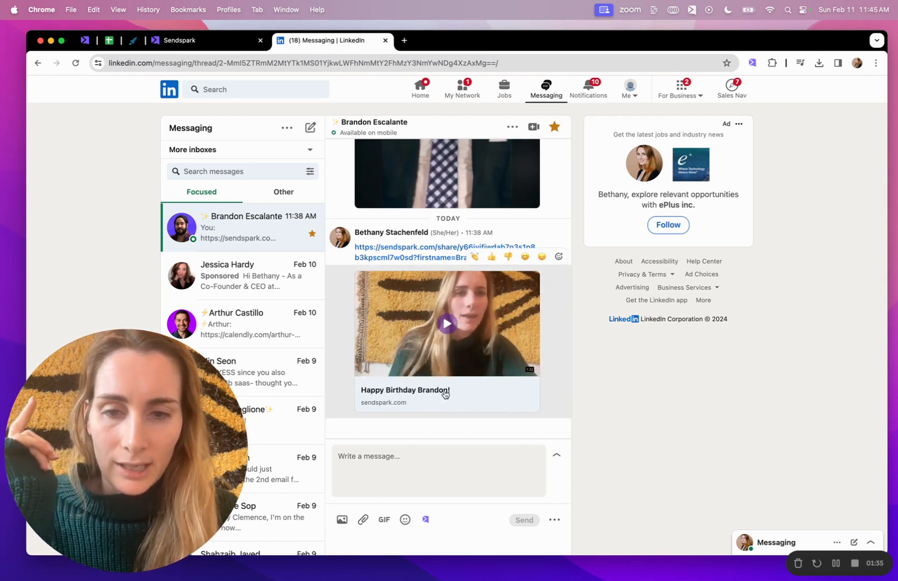
click(183, 41)
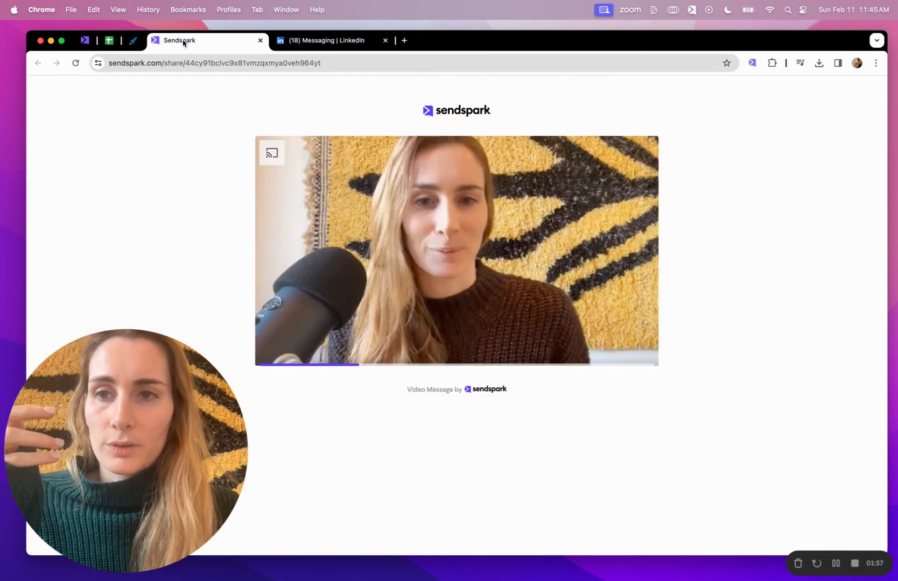
click(85, 42)
scroll(336, 277, down, 1)
click(421, 285)
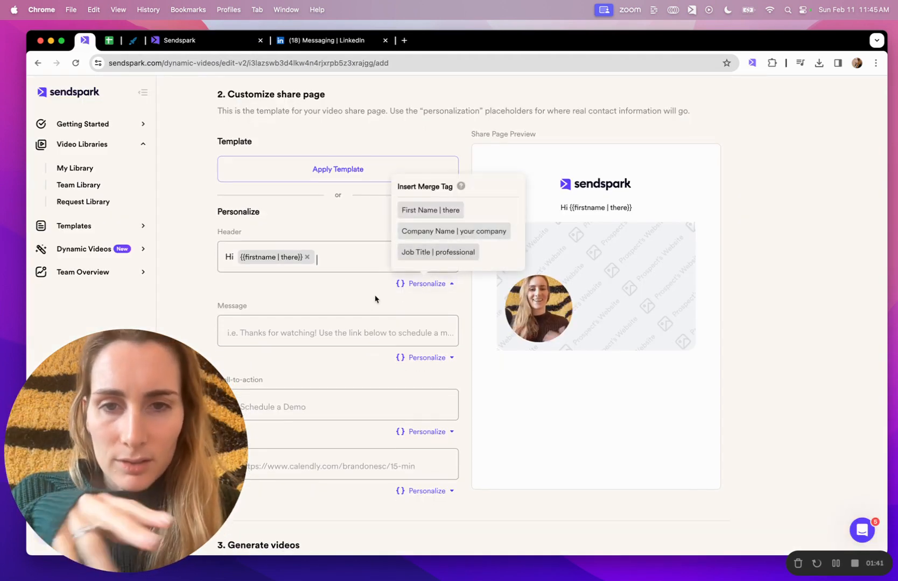
click(358, 323)
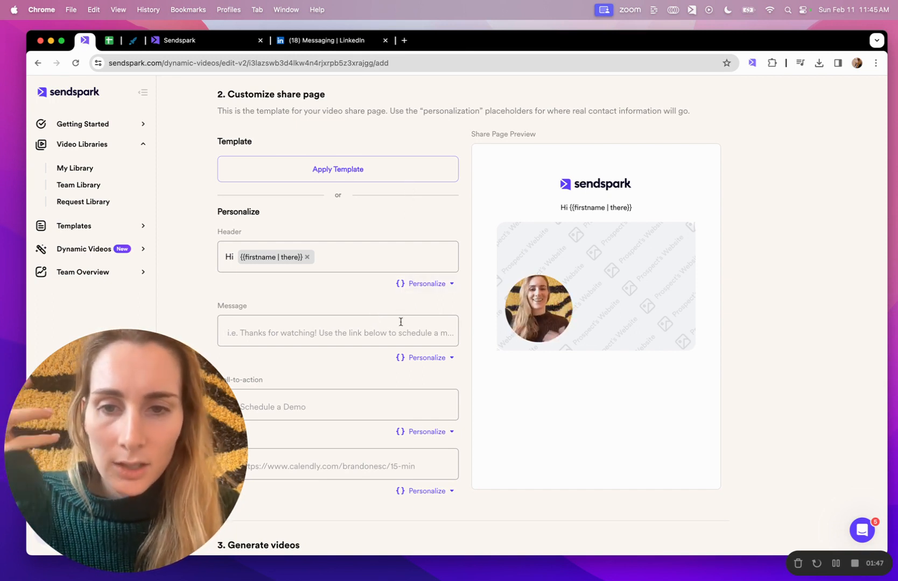
- Apply the "LinkedIn Outreach" template to the campaign's share page
click(373, 169)
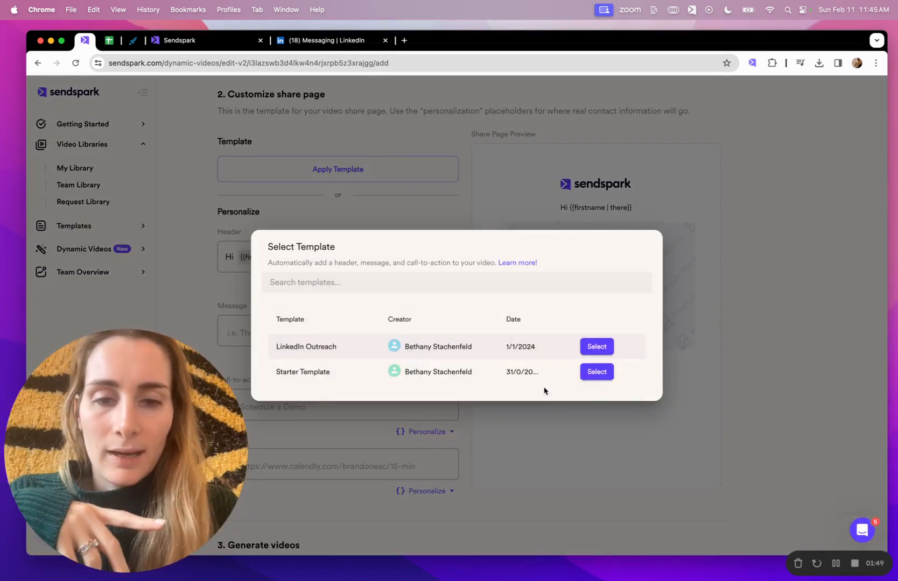
click(597, 347)
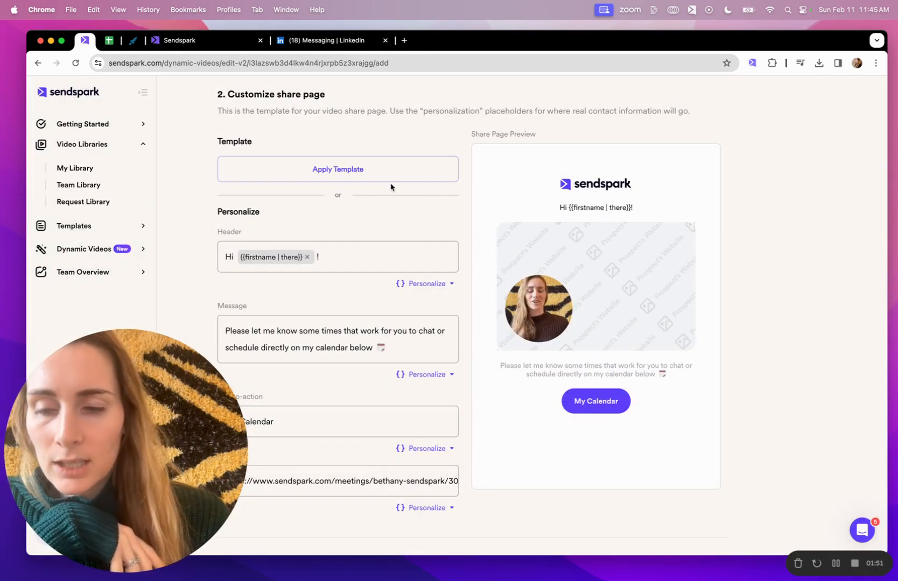
scroll(374, 335, down, 5)
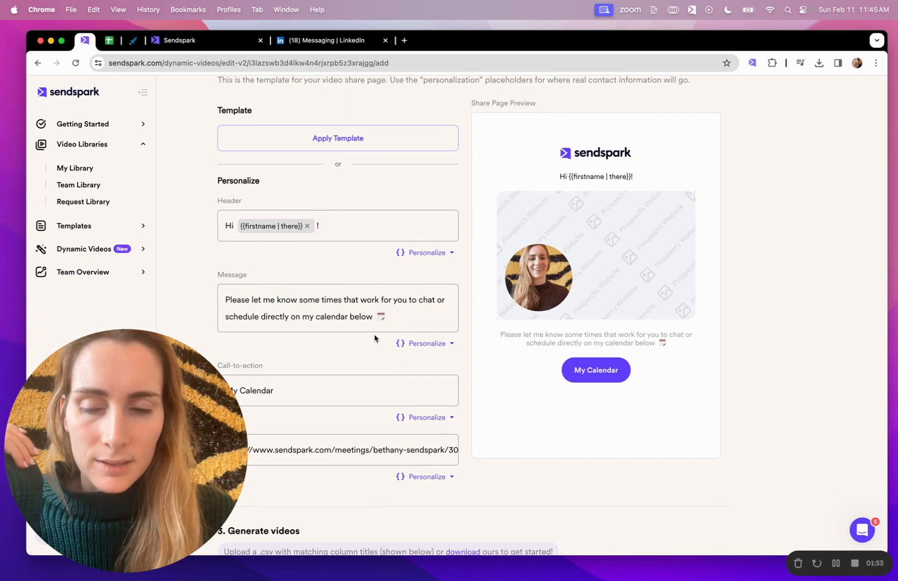
- Examine the contact table's columns, especially jobTitle, and the merge tags offered for the call-to-action link
scroll(375, 336, down, 7)
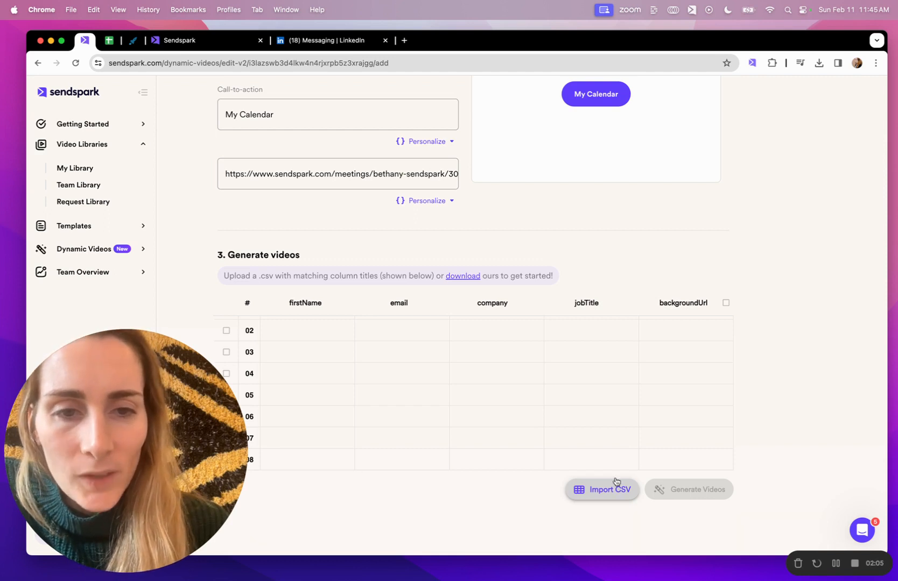
scroll(613, 345, up, 1)
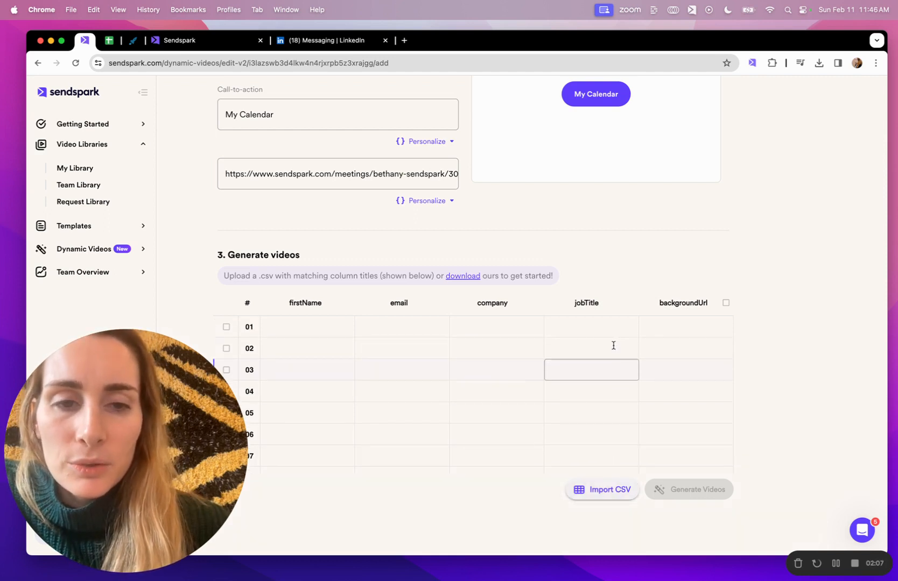
click(600, 324)
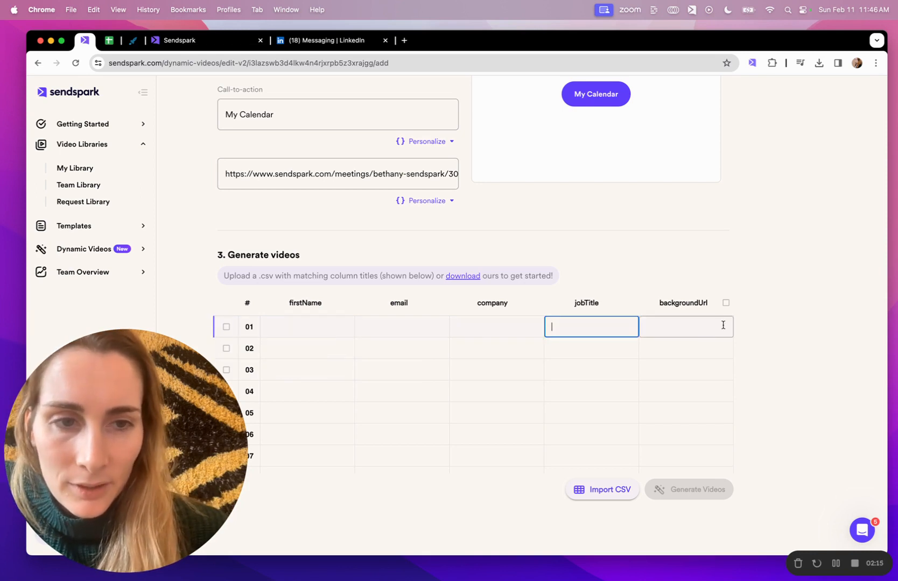
double_click(584, 299)
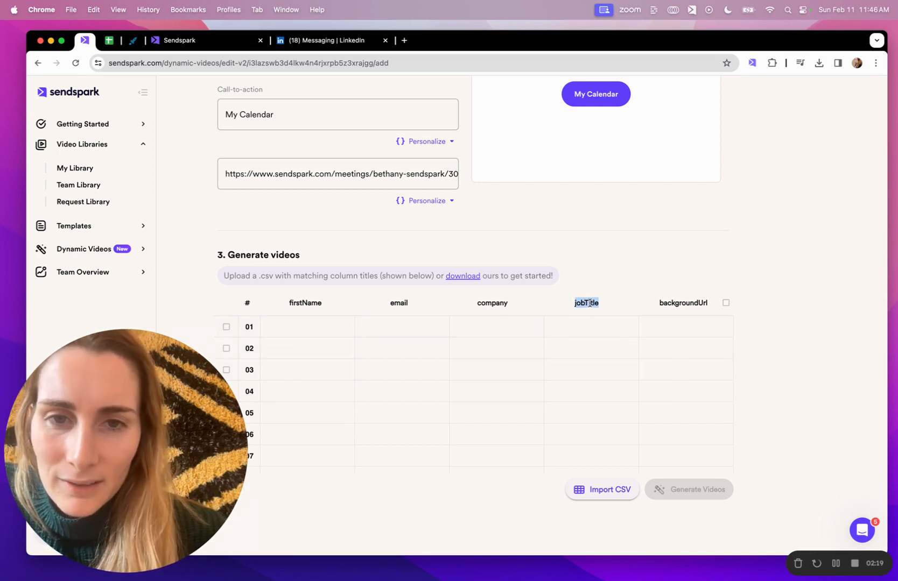
click(429, 203)
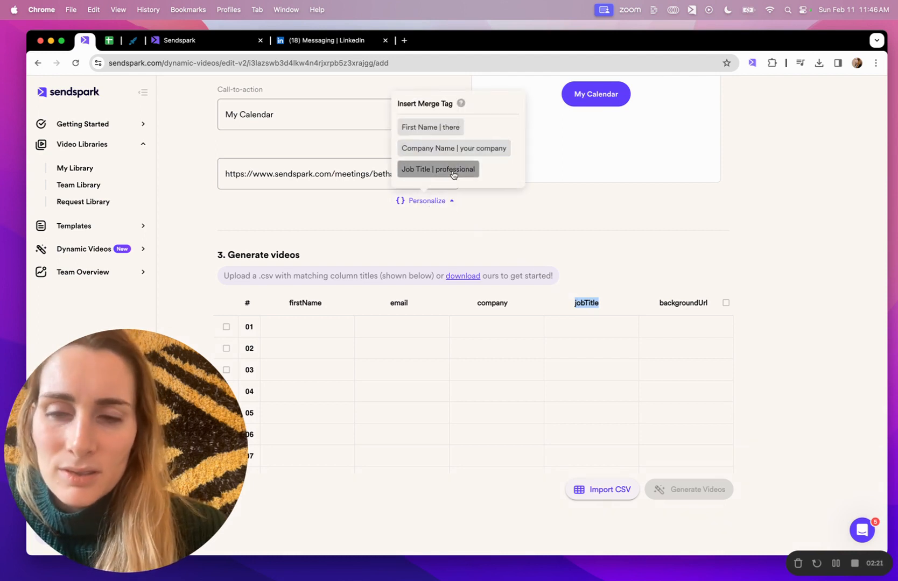
click(507, 224)
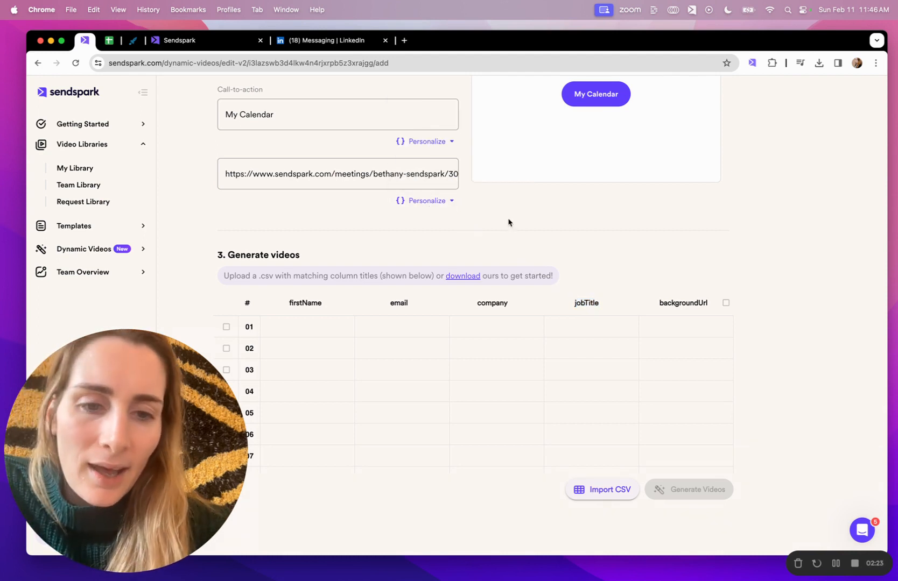
- Upload the contact file "LinkedIn Lead List - Sheet1 (4).csv" from Downloads for generating the videos
click(611, 490)
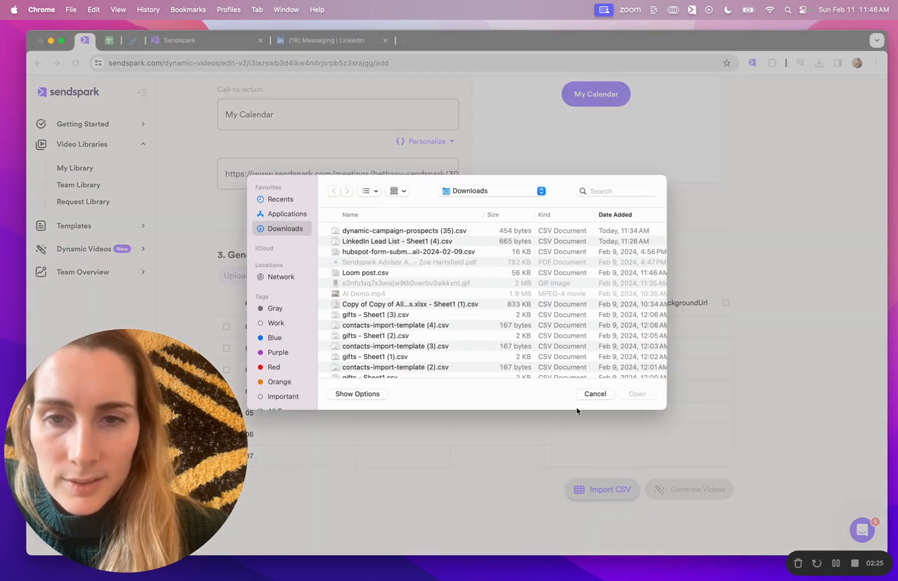
click(439, 243)
click(644, 399)
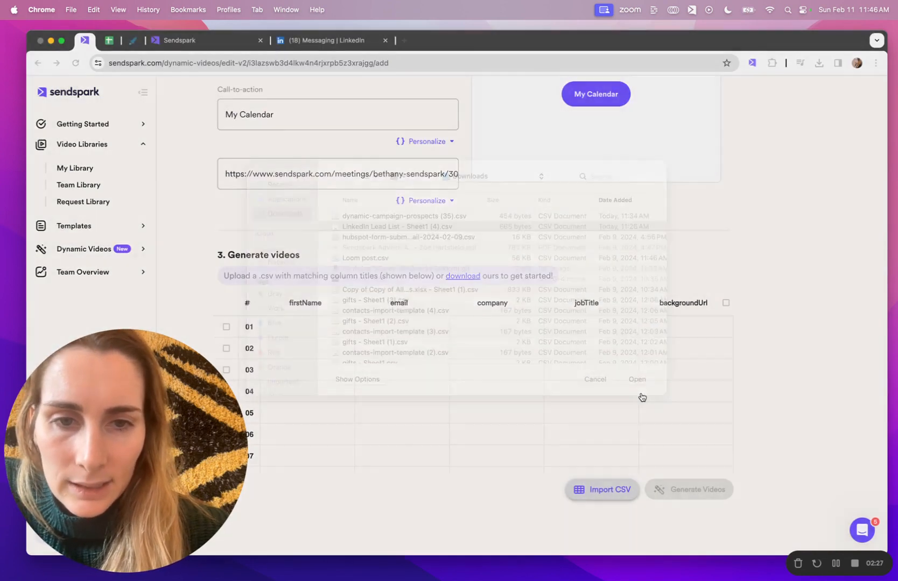
- Map the file's First Name, Email and Company Name columns to First Name, Email and Company
scroll(555, 331, down, 1)
scroll(555, 330, down, 1)
scroll(554, 329, up, 1)
scroll(554, 327, down, 1)
scroll(555, 323, up, 1)
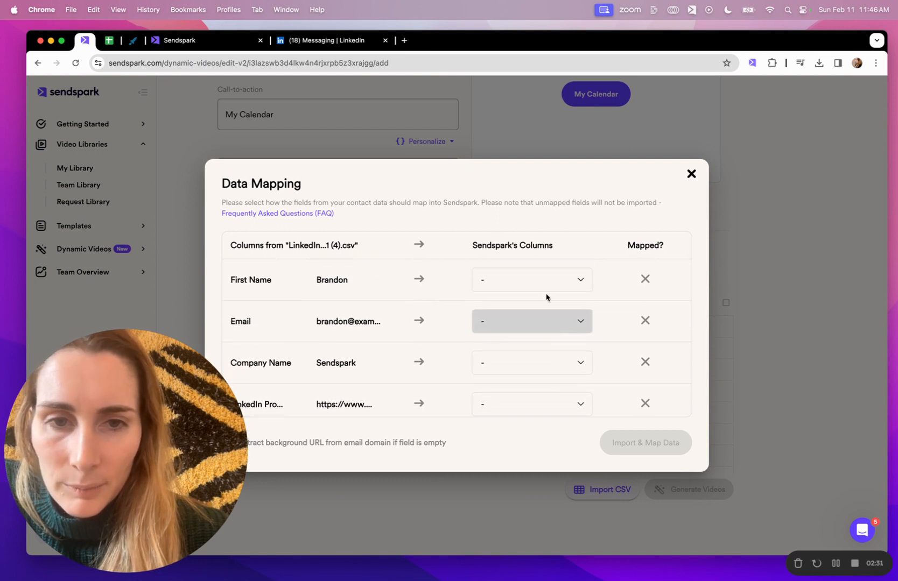
click(522, 280)
click(511, 284)
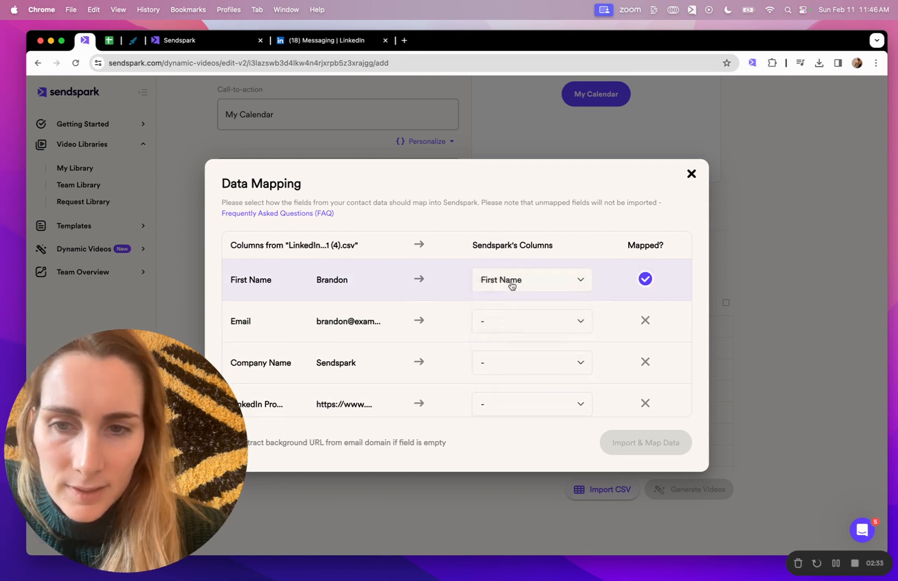
click(513, 323)
click(510, 343)
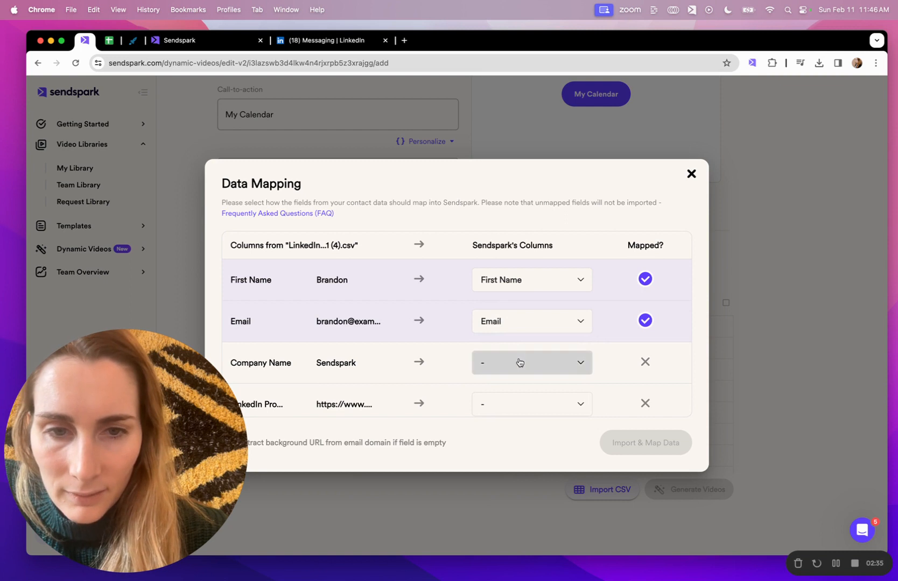
click(519, 363)
click(513, 416)
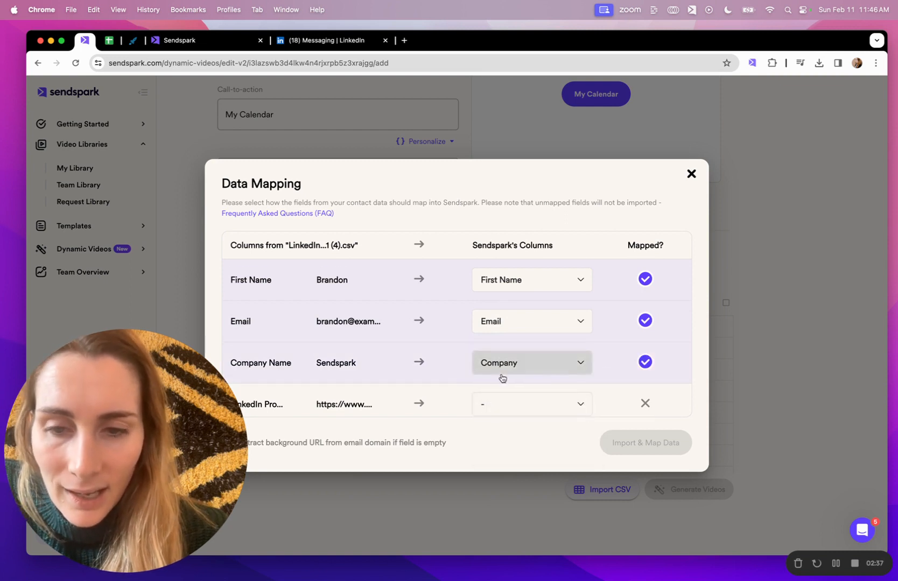
- Map the file's LinkedIn profile column to the Job Title field
scroll(242, 366, down, 1)
click(496, 353)
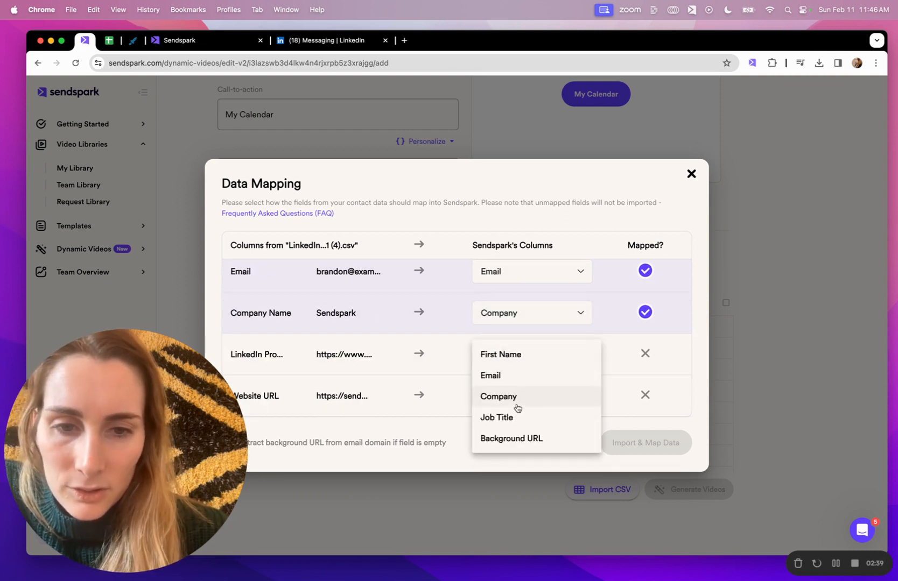
click(510, 417)
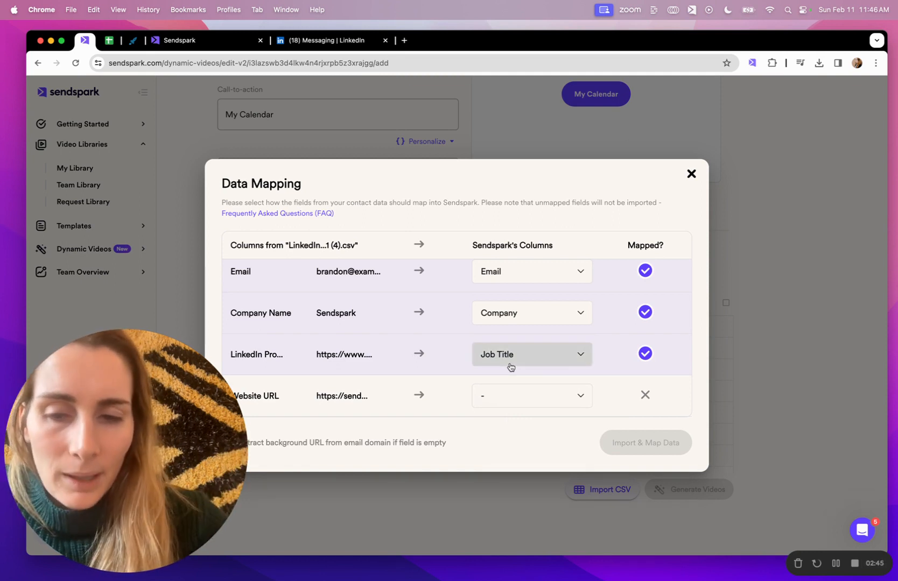
- Map the file's Website URL column to Background URL and import the mapped contact data
click(507, 396)
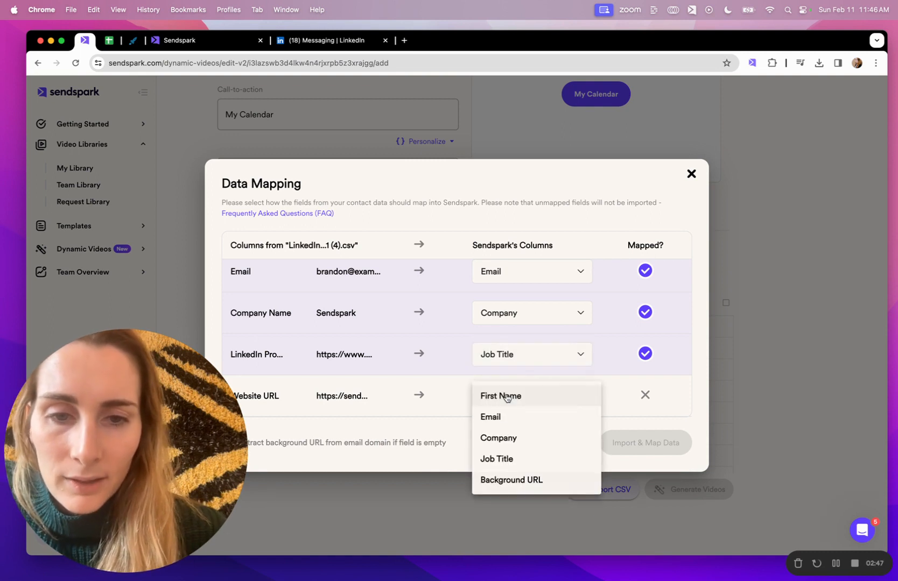
click(510, 486)
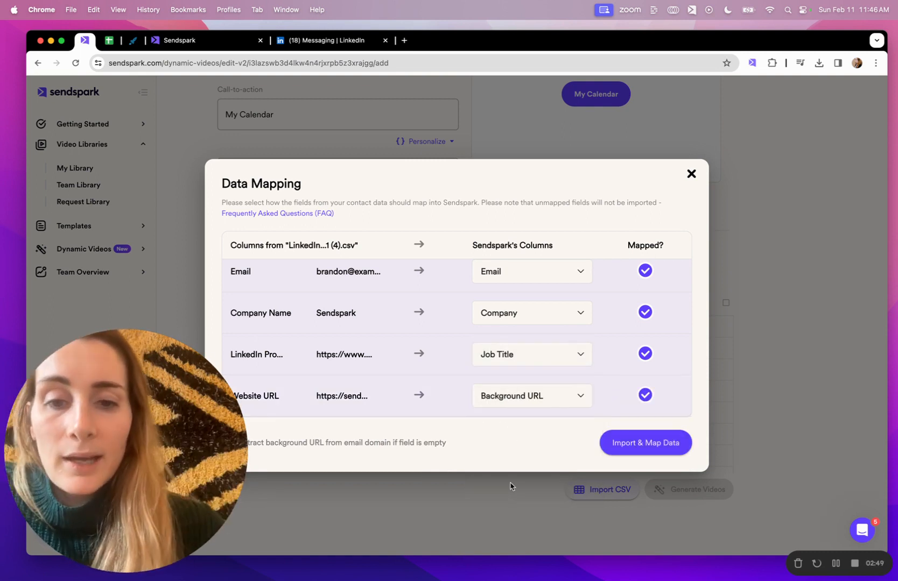
click(634, 436)
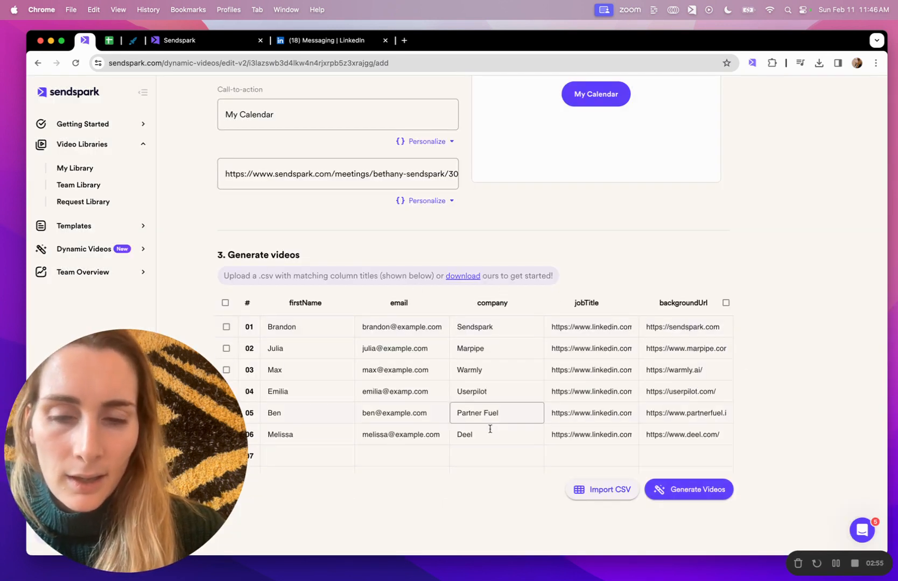
- Generate the videos for the imported contacts and check each contact's processing progress
click(693, 489)
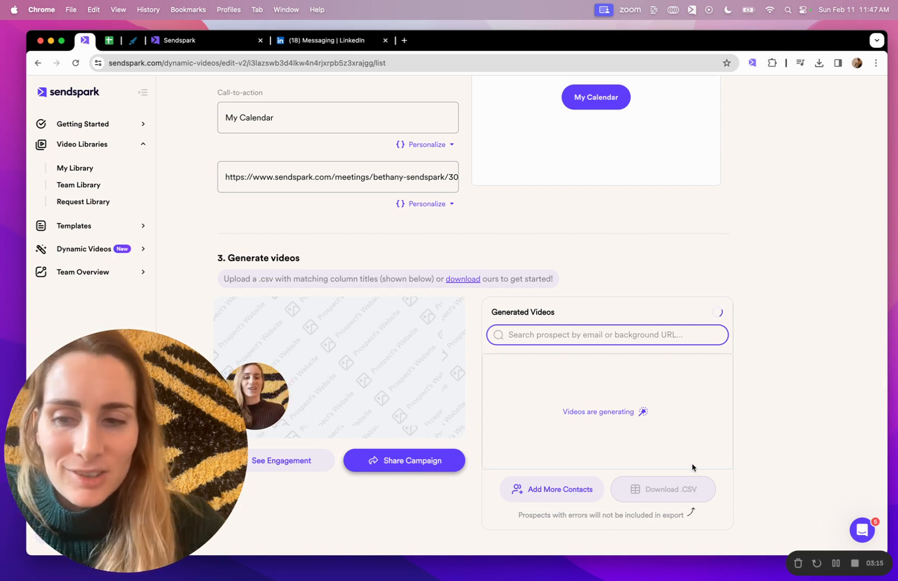
click(717, 313)
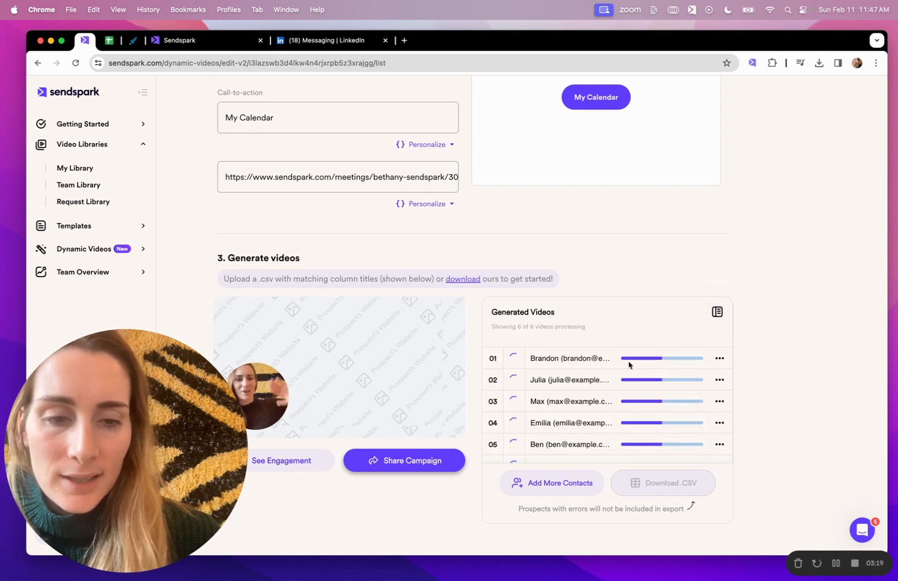
scroll(626, 364, down, 1)
scroll(629, 366, up, 1)
scroll(629, 365, down, 1)
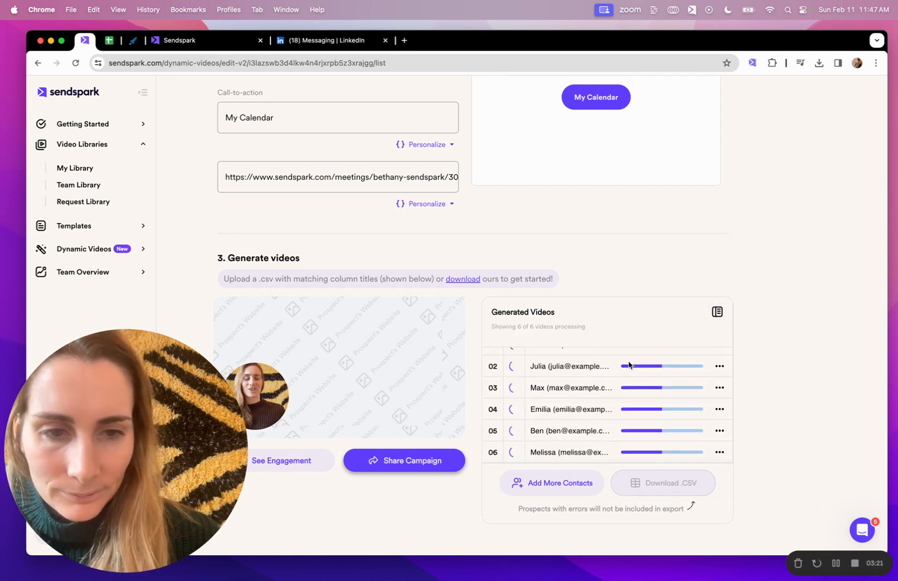
click(718, 310)
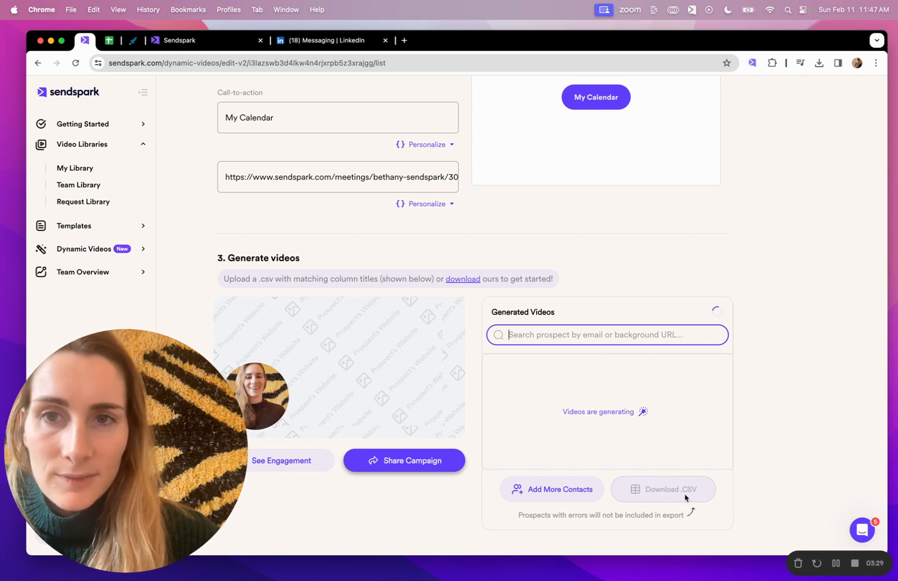
- Switch to Expandi and create a blank campaign of the Builder type
click(132, 40)
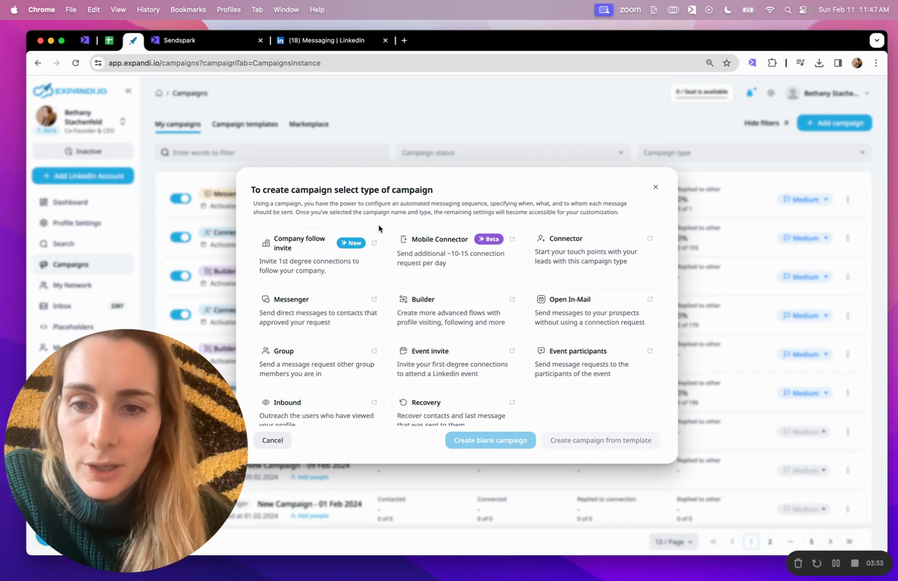
click(467, 301)
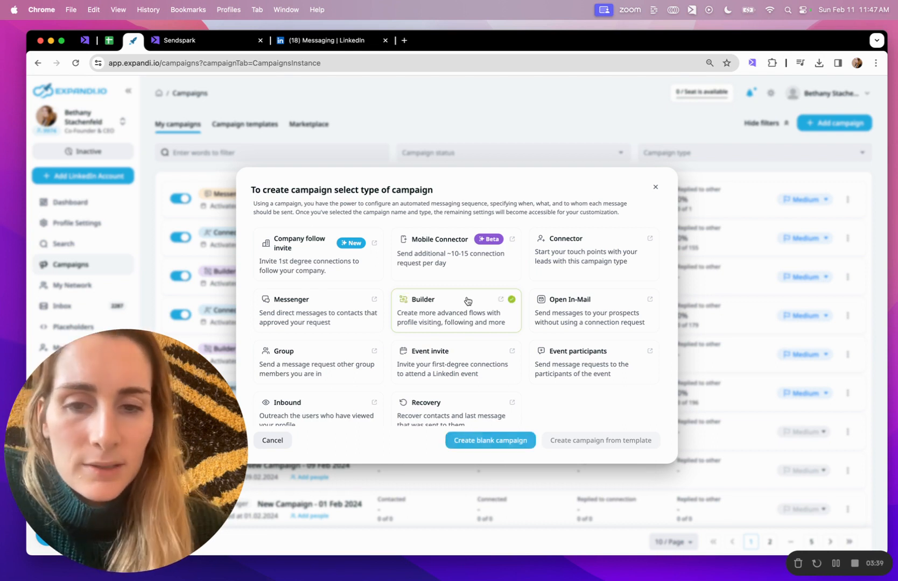
click(487, 441)
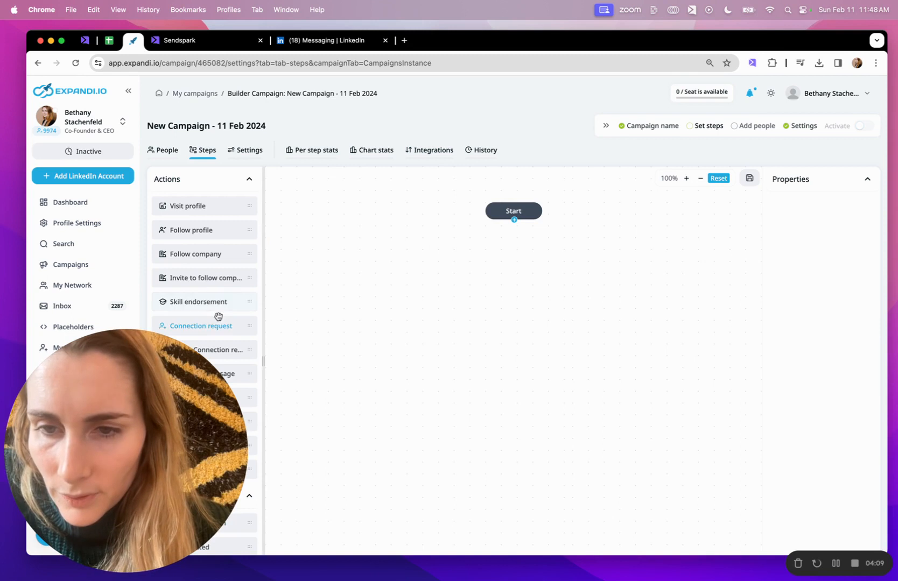
- Add an If connected condition directly after the Start node of the campaign flow
scroll(212, 305, down, 3)
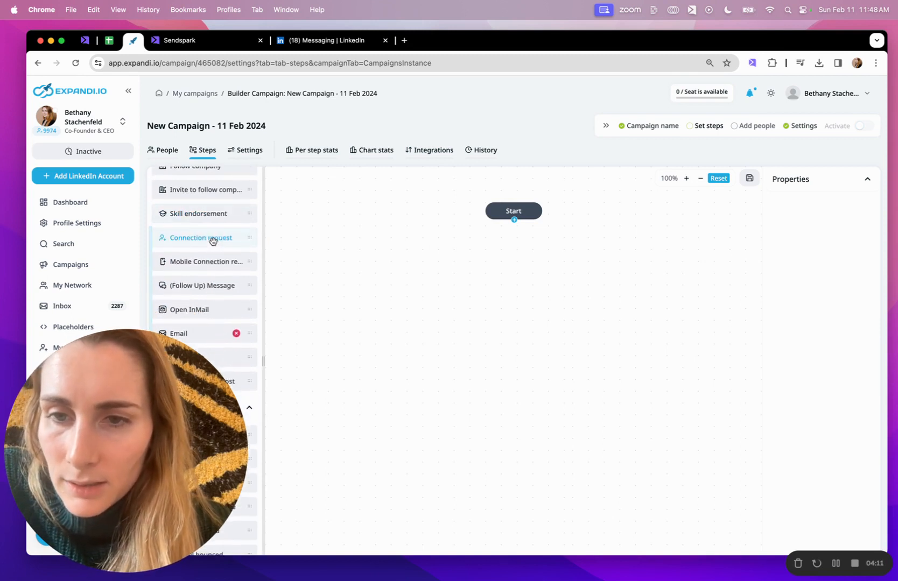
scroll(214, 238, down, 4)
drag(145, 442, 790, 133)
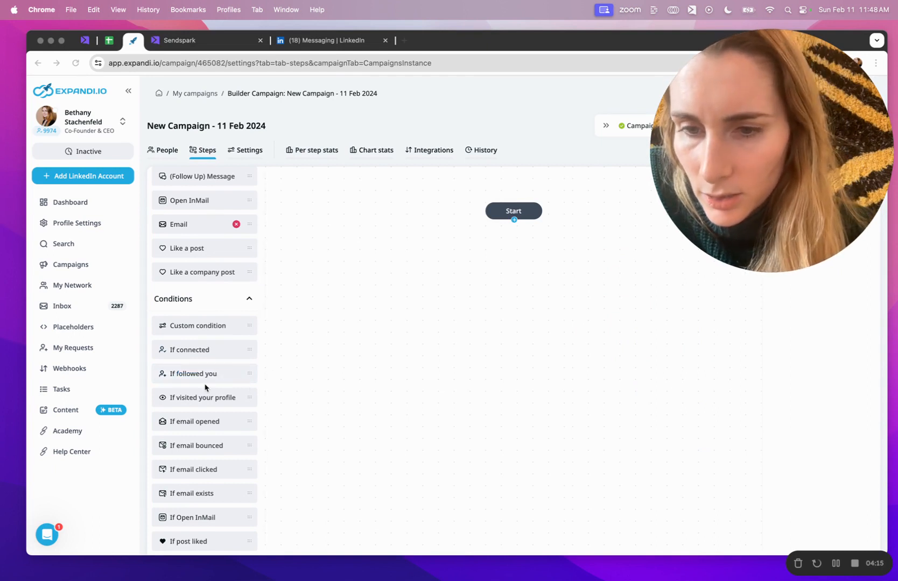
click(204, 349)
drag(204, 349, 504, 266)
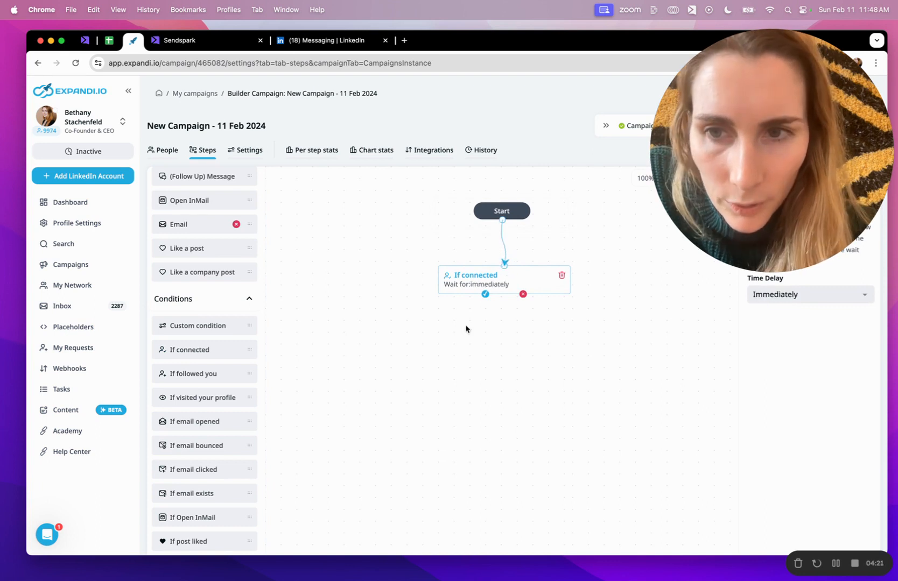
- Add a Connection request action on the not-connected branch of the If connected condition
scroll(202, 339, up, 4)
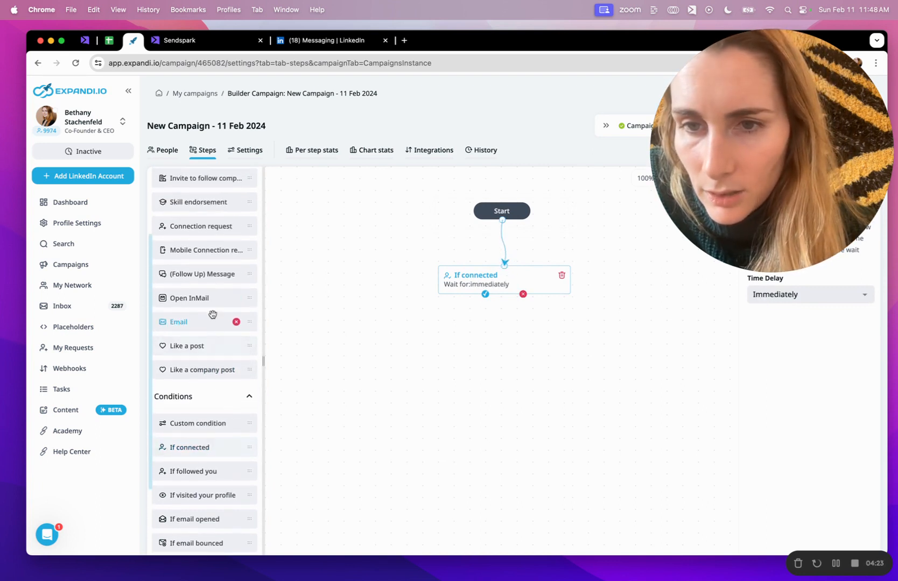
scroll(215, 291, up, 3)
scroll(224, 251, down, 6)
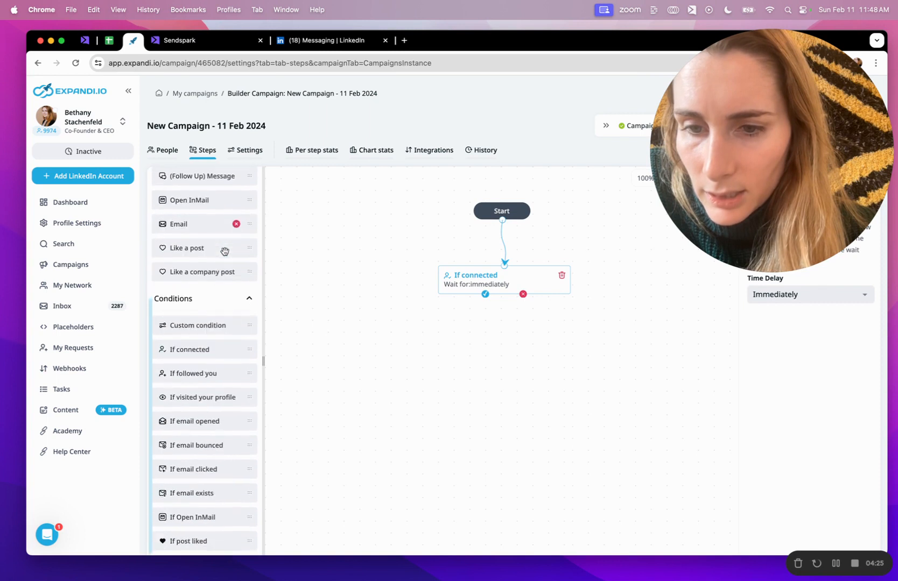
scroll(224, 252, up, 5)
drag(214, 324, 557, 358)
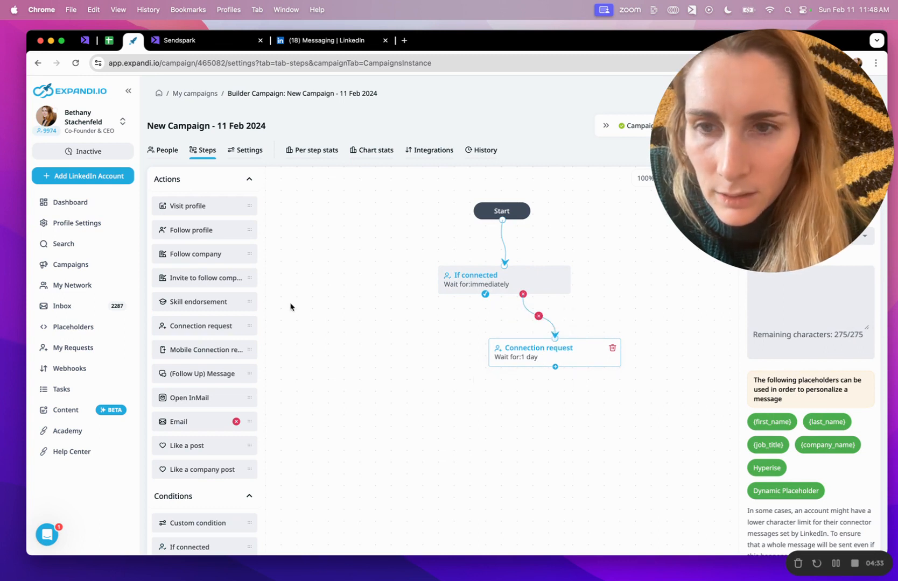
- Add a second If connected condition after the connection request and link a (Follow Up) Message to its connected branch
scroll(209, 293, down, 5)
drag(207, 412, 567, 431)
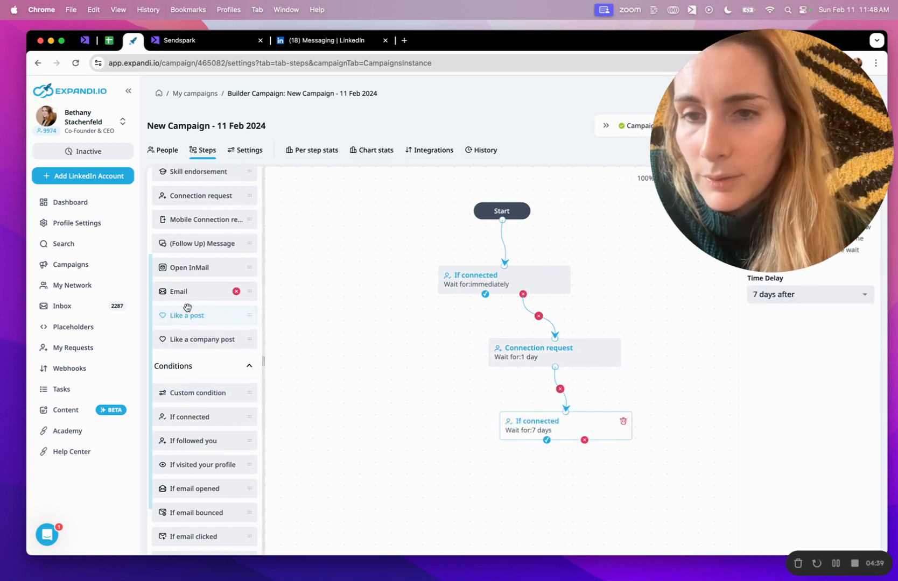
scroll(188, 301, up, 1)
drag(202, 263, 531, 497)
drag(547, 441, 533, 480)
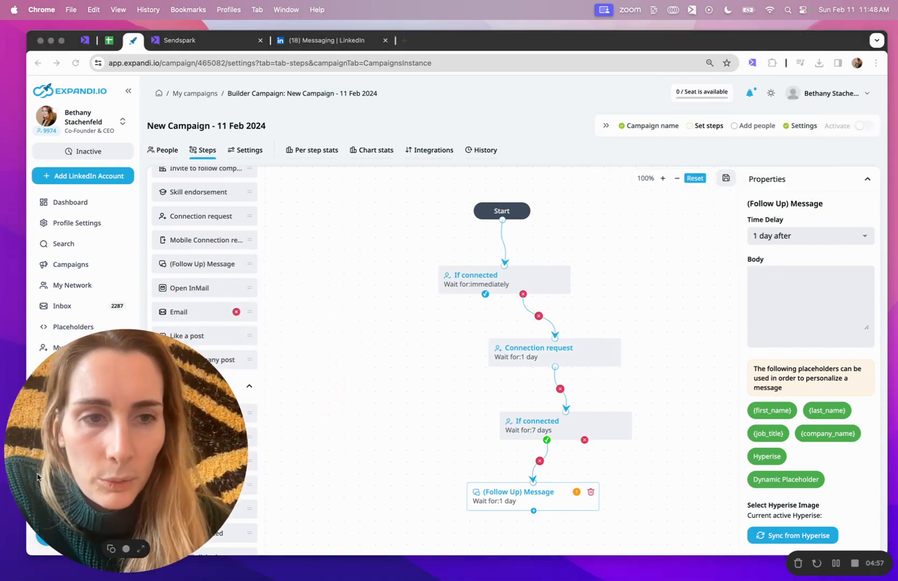
- Set the follow-up message body to "hi", save the campaign steps and go to the campaign's People section
click(808, 302)
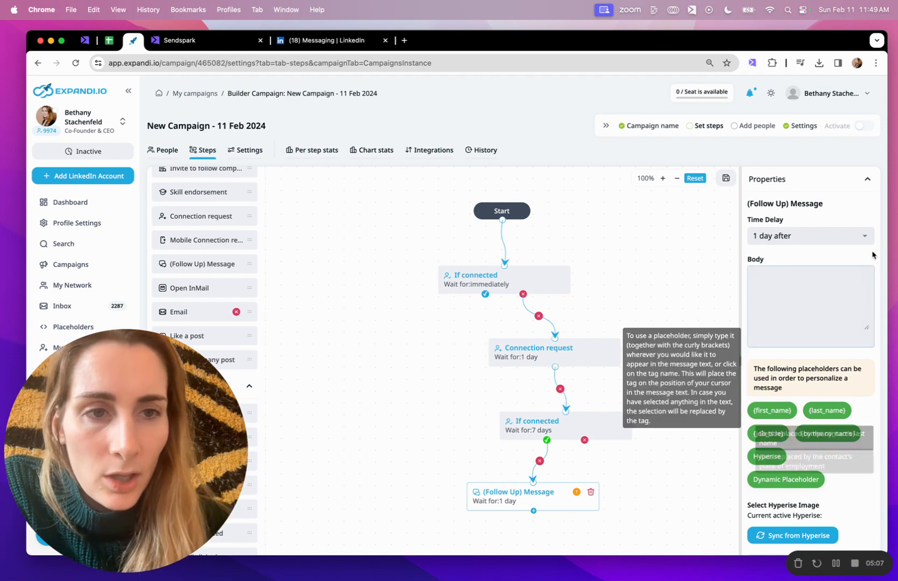
click(726, 179)
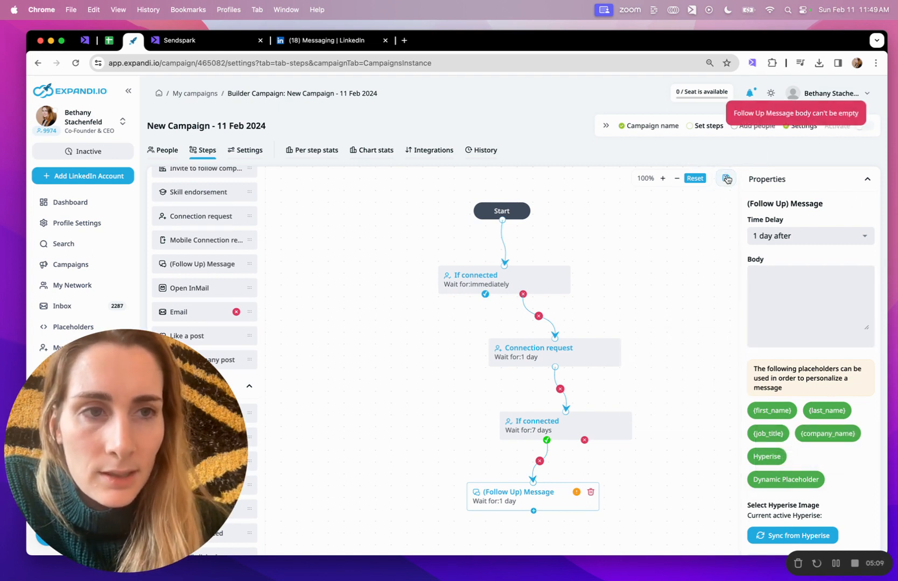
click(801, 304)
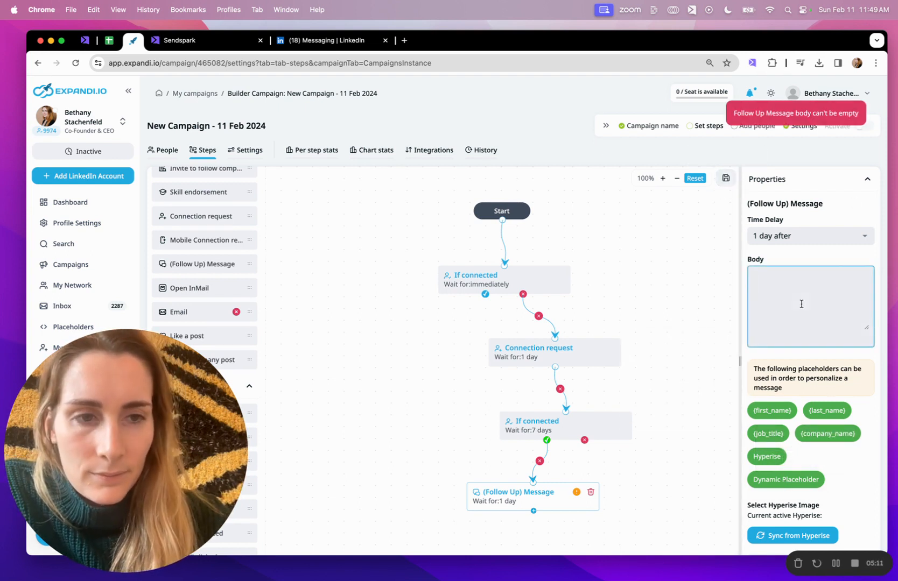
text(hi)
click(726, 179)
click(764, 273)
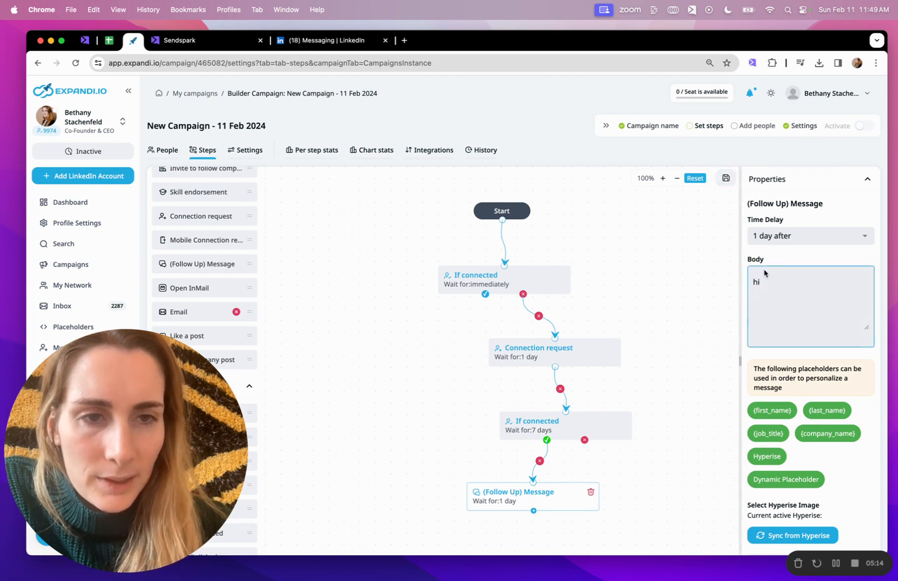
click(167, 152)
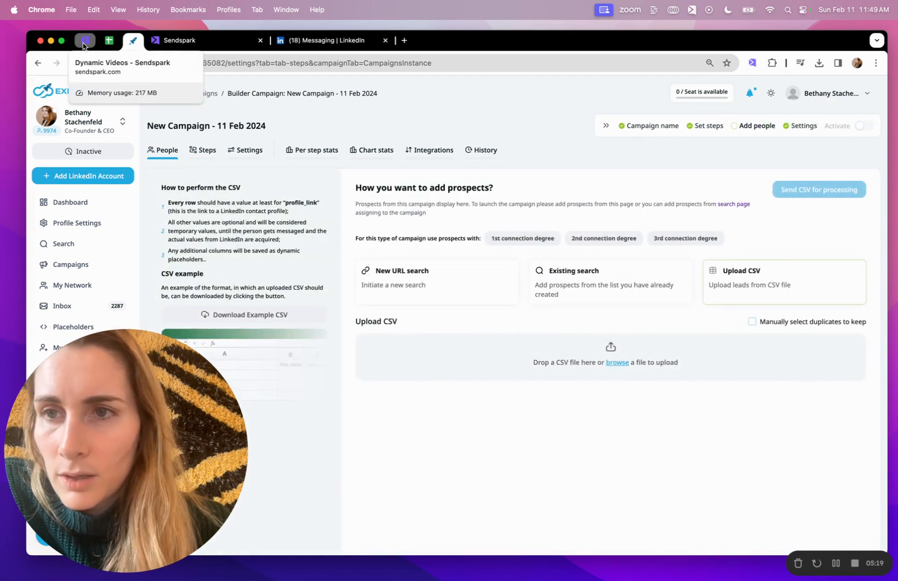
- Switch back to Sendspark, refresh the generated videos and play the first contact's video
click(84, 40)
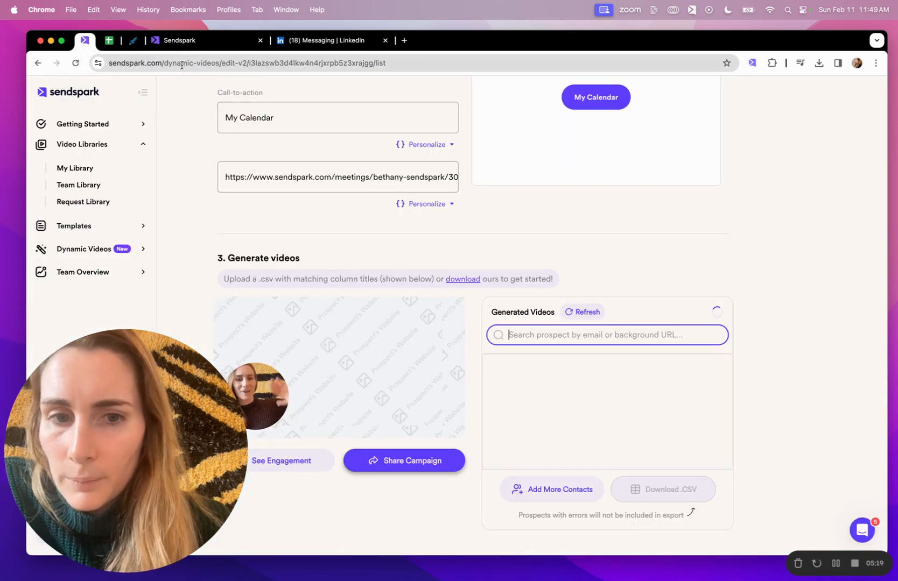
click(578, 313)
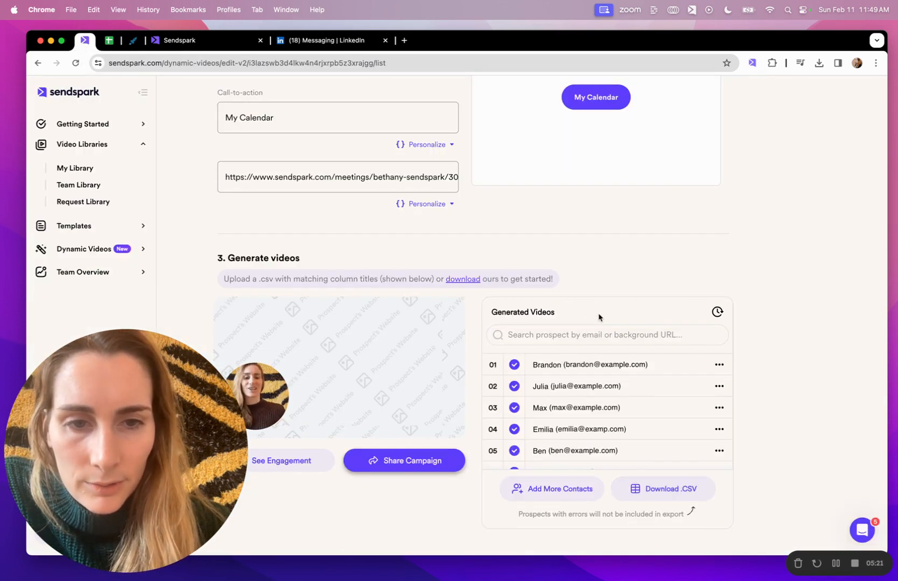
click(599, 371)
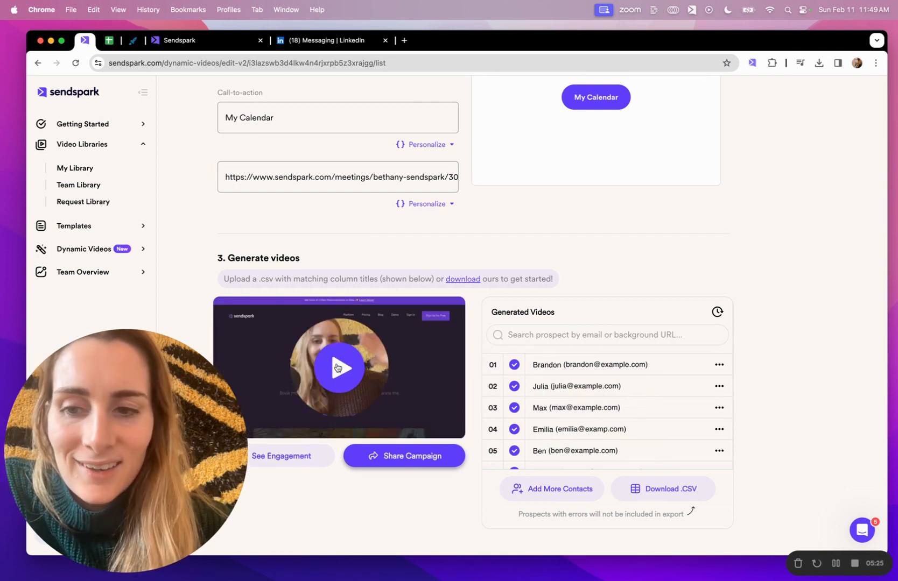
click(337, 368)
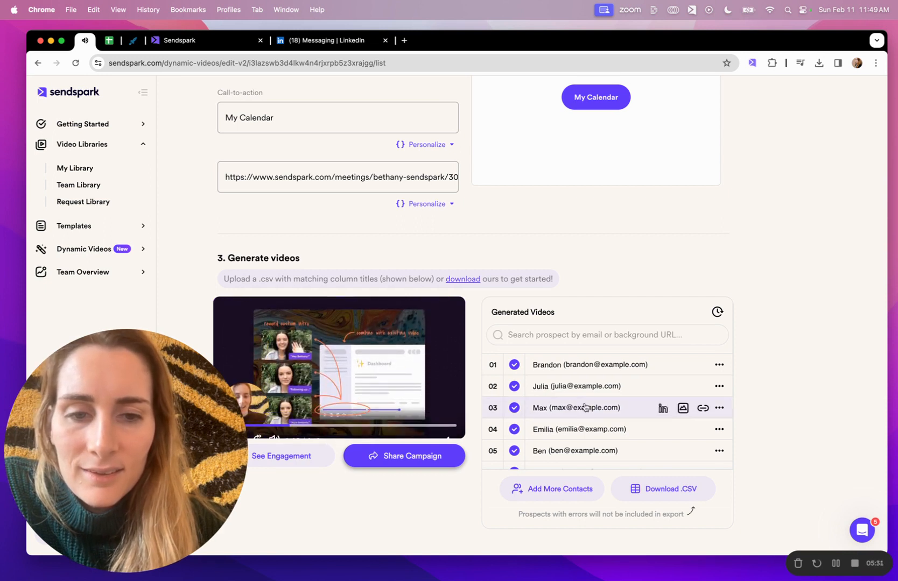
- Play the generated videos of the second and third contacts to compare their personalized website backgrounds
click(574, 385)
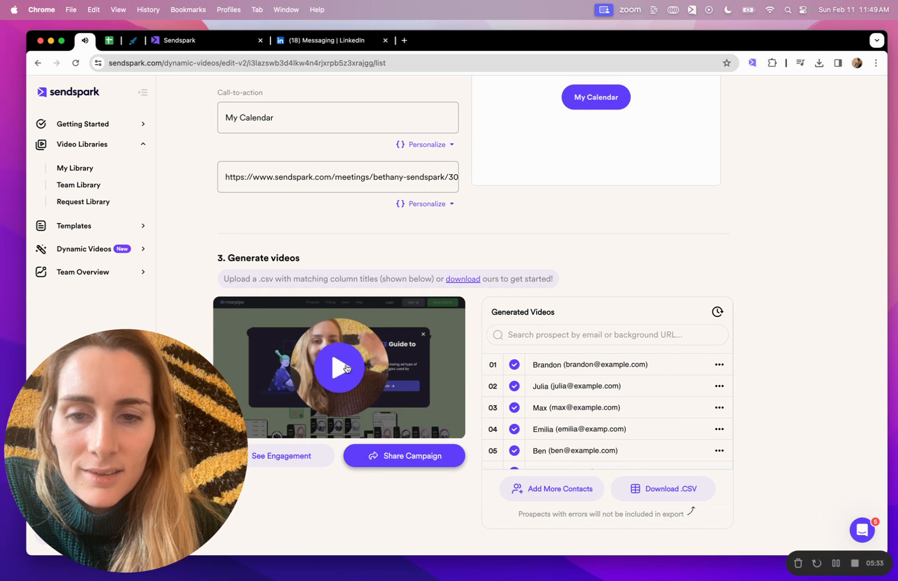
click(345, 368)
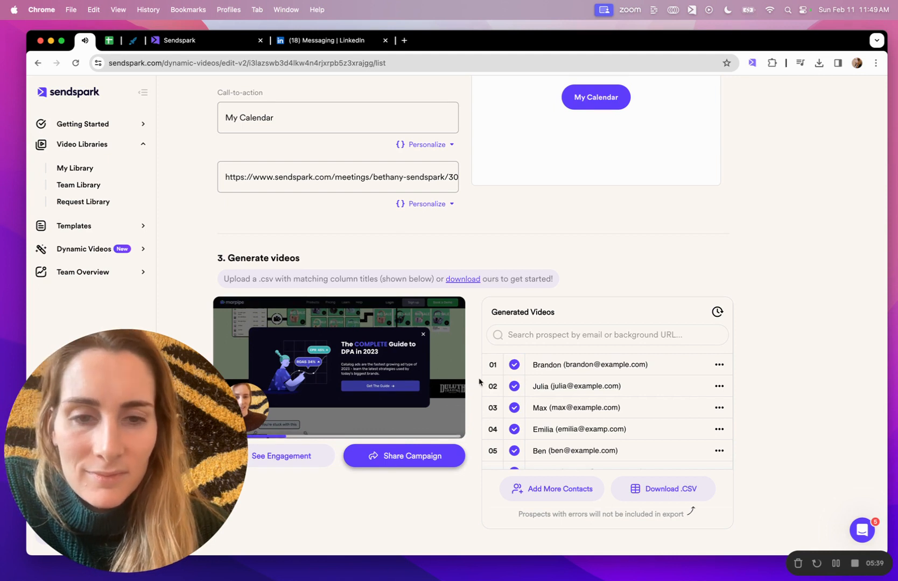
click(607, 407)
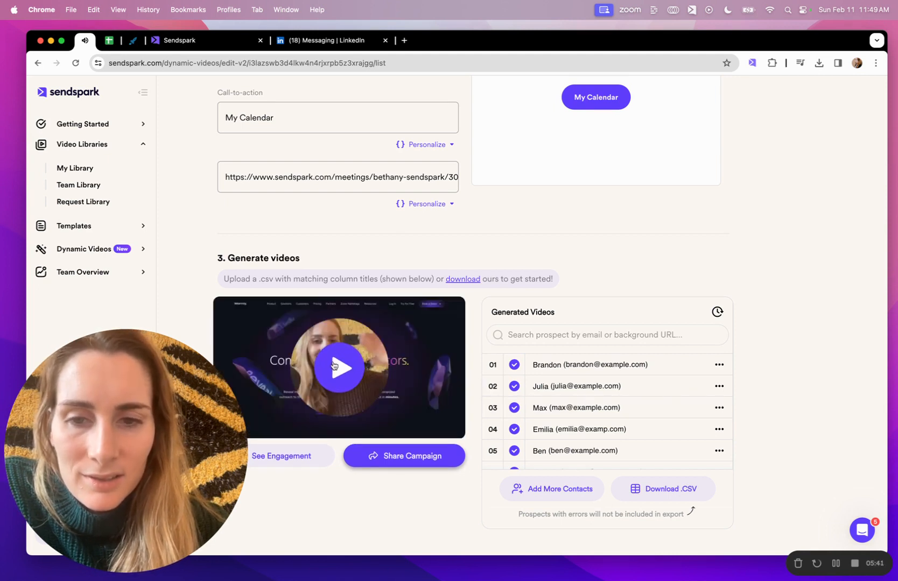
click(333, 366)
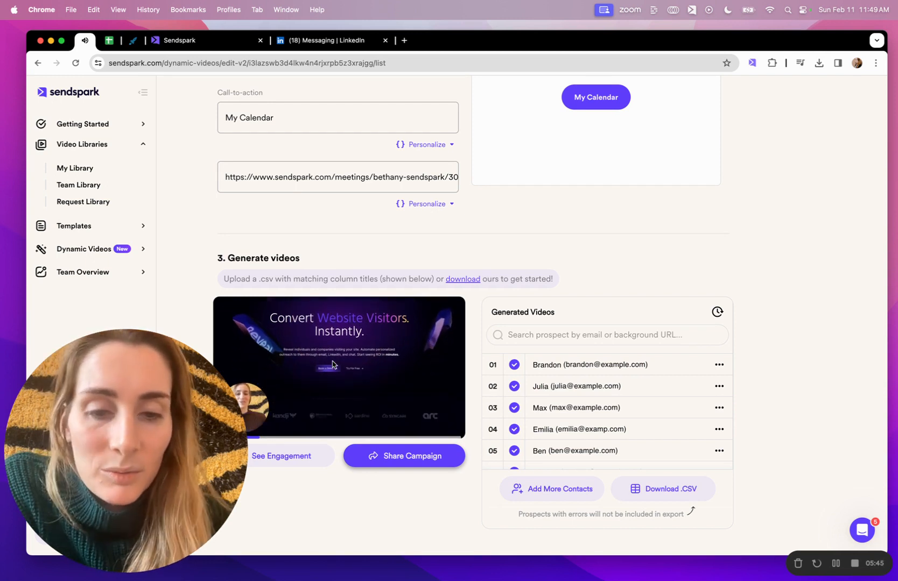
- Download the generated videos' CSV and choose "dynamic-campaign-prospects (36).csv" from Downloads as the Expandi campaign's prospect upload
click(666, 490)
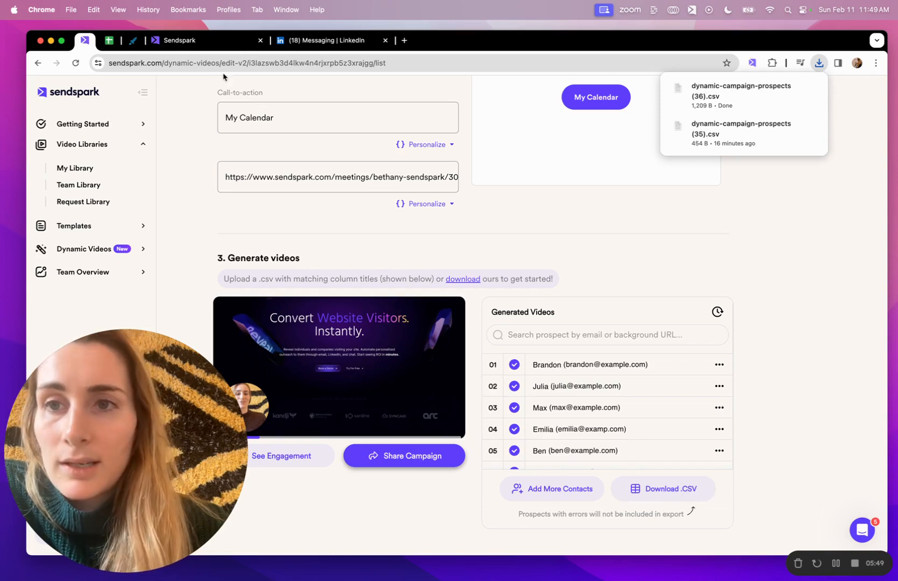
click(133, 40)
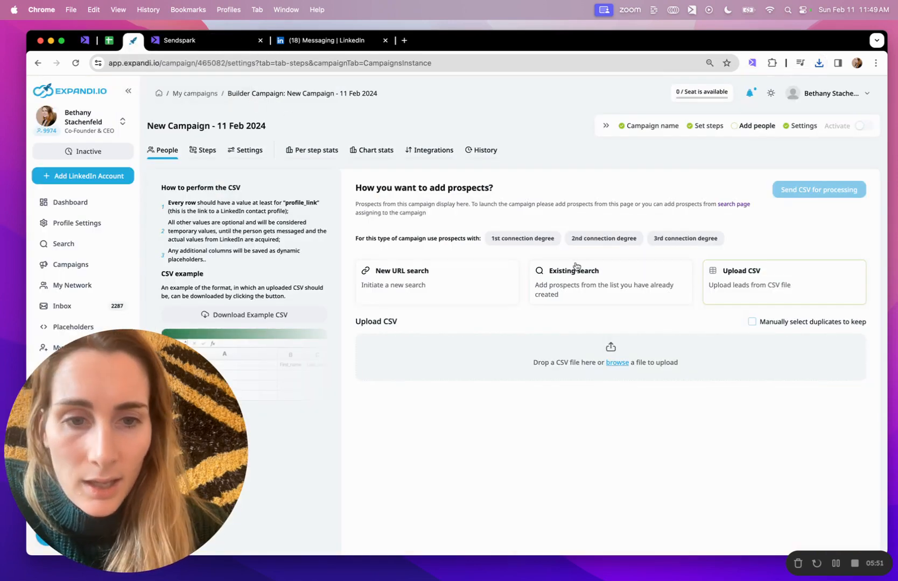
click(617, 363)
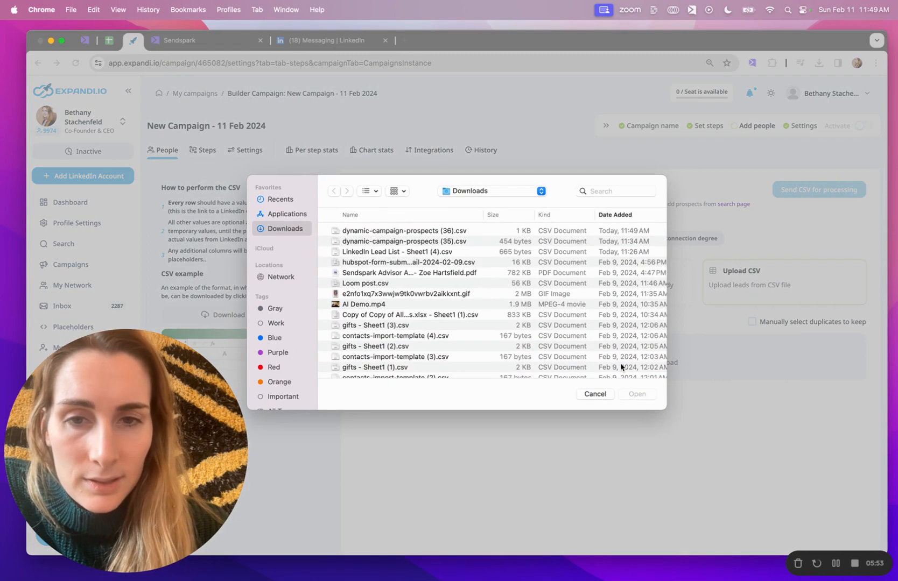
click(447, 232)
click(637, 395)
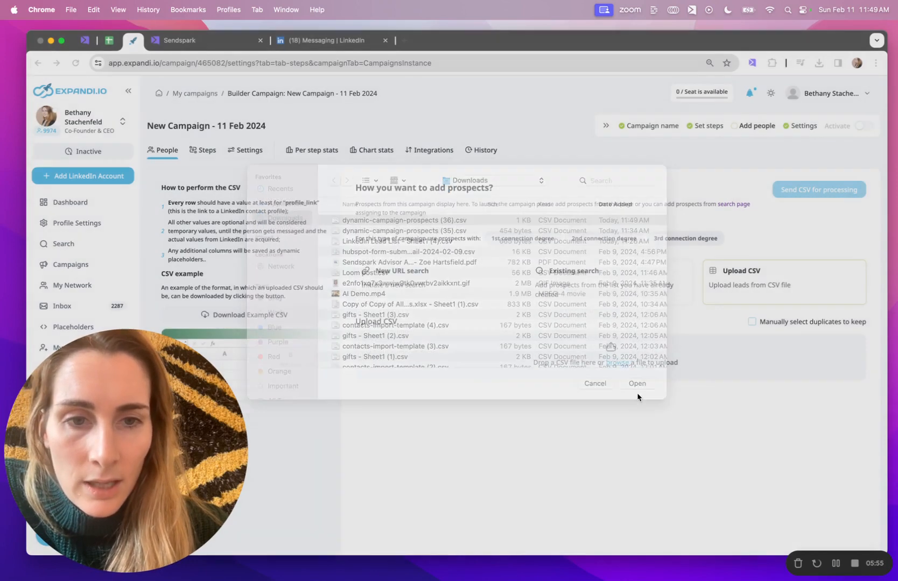
- Map the CSV's First Name column to first_name, Email to email and Company to company_name
scroll(637, 397, down, 1)
click(805, 368)
scroll(807, 297, up, 5)
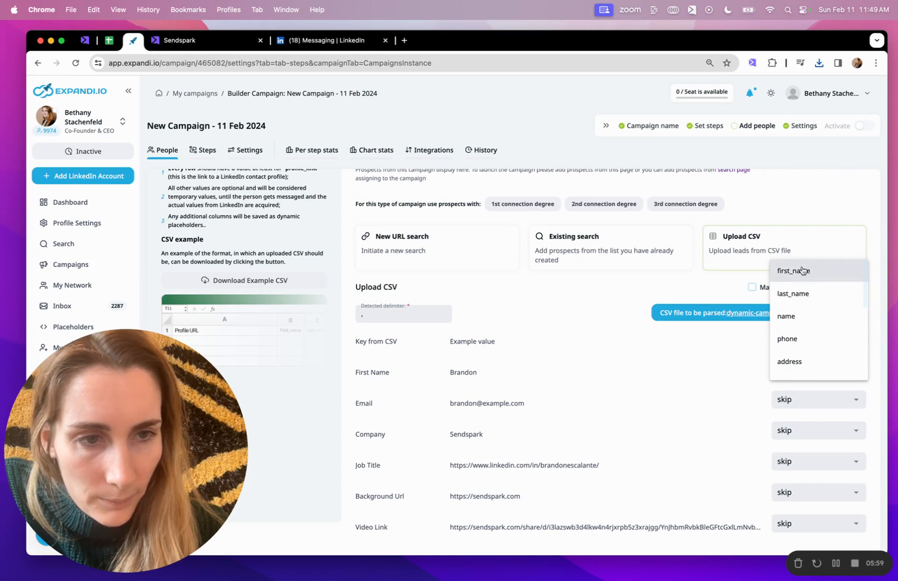
click(801, 271)
click(792, 403)
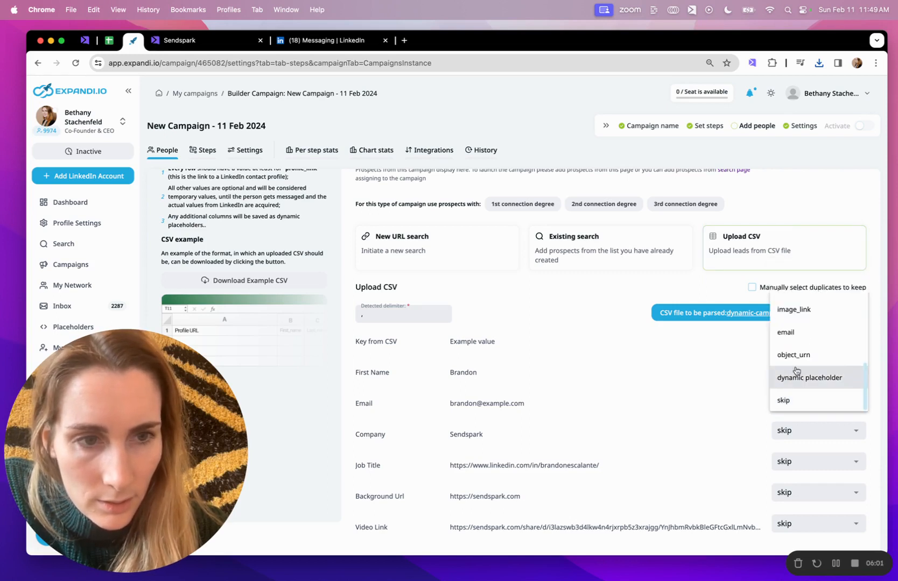
click(794, 340)
click(801, 432)
scroll(802, 388, up, 5)
scroll(802, 388, down, 3)
click(790, 409)
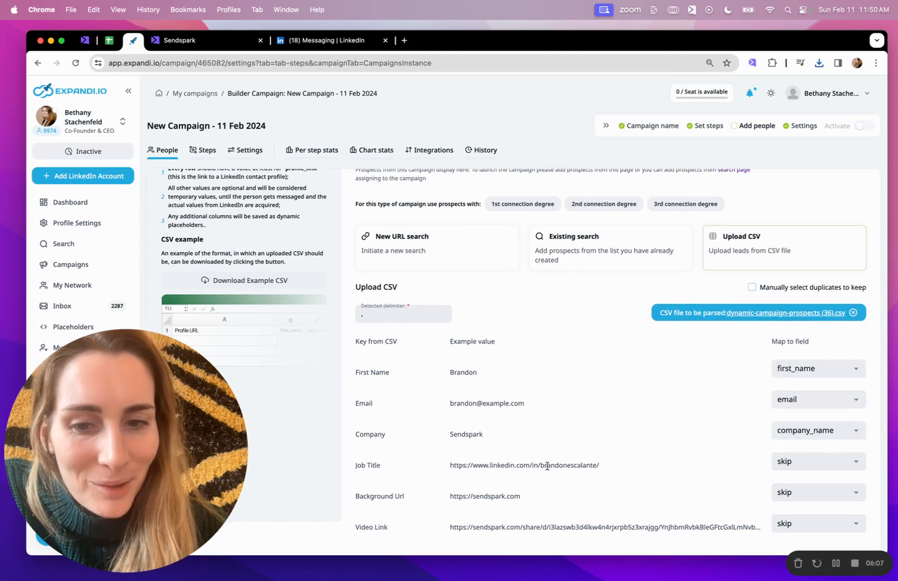
- Map the Job Title column to profile_link, keep Background Url on skip and map Video Link to dynamic placeholder
click(791, 461)
scroll(804, 409, up, 3)
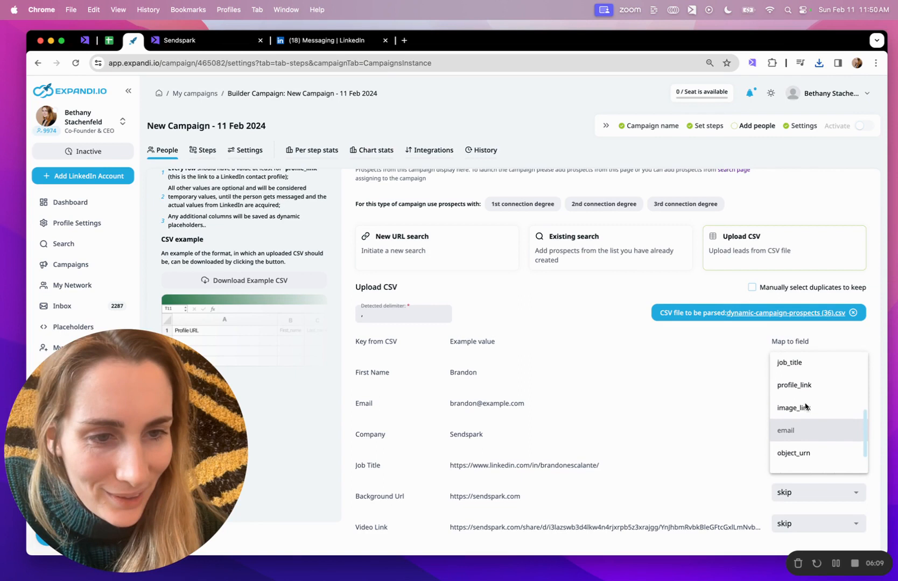
click(806, 408)
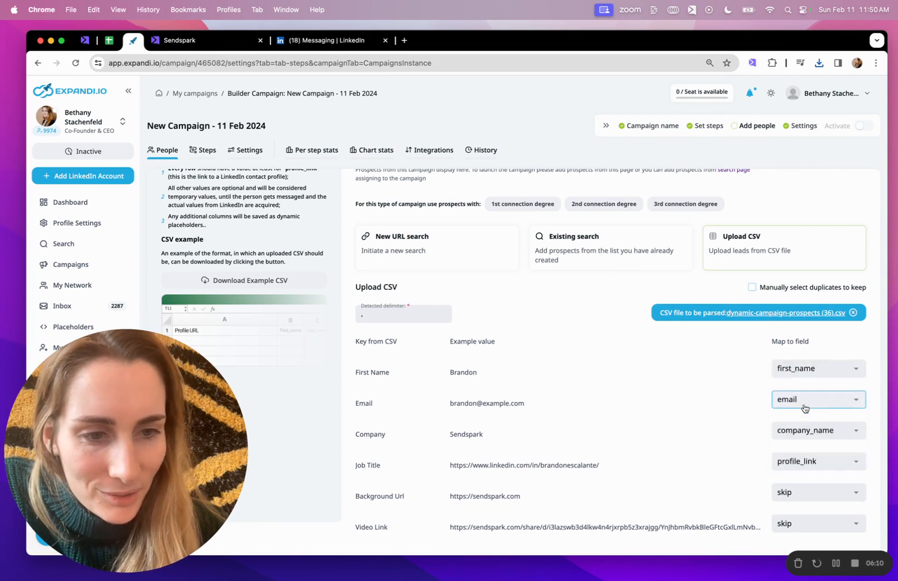
click(805, 503)
scroll(818, 468, up, 5)
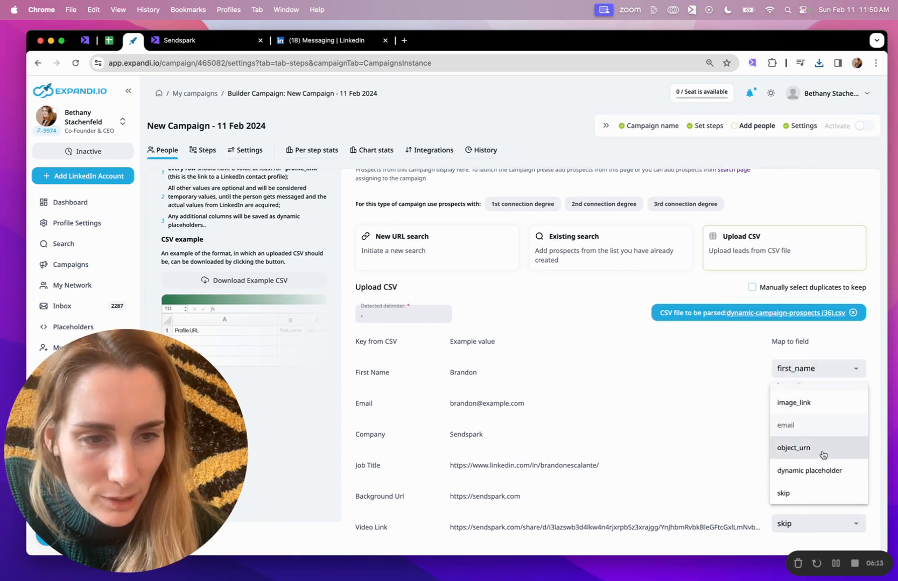
scroll(822, 455, up, 3)
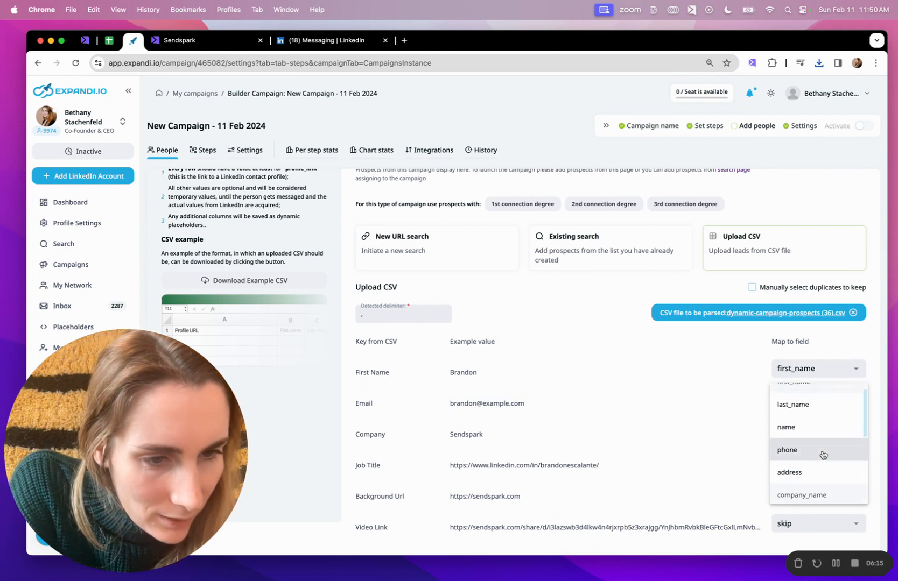
scroll(823, 454, down, 5)
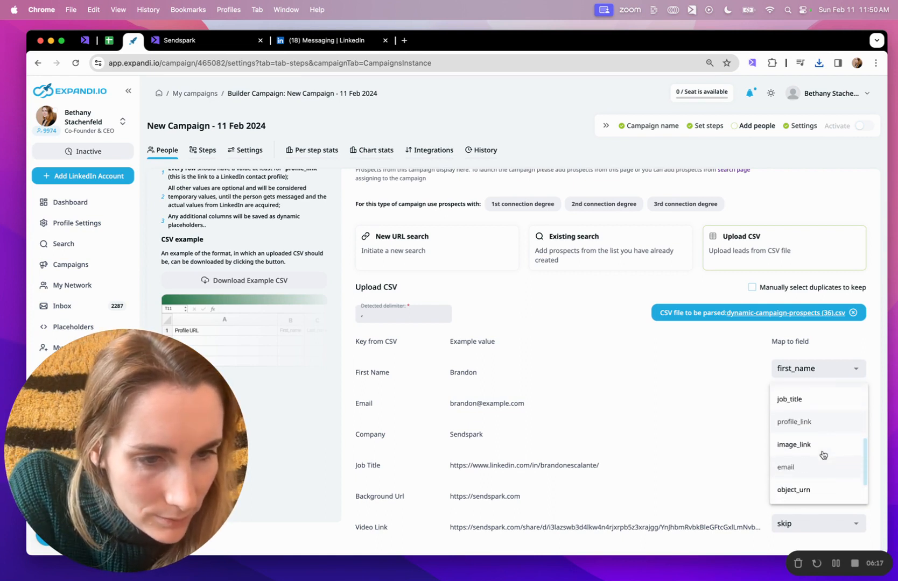
click(796, 494)
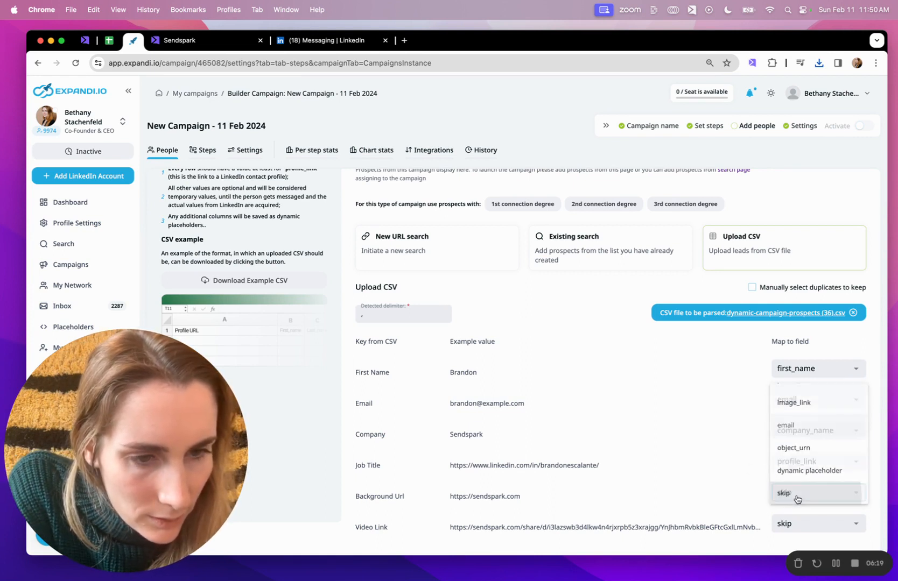
click(794, 529)
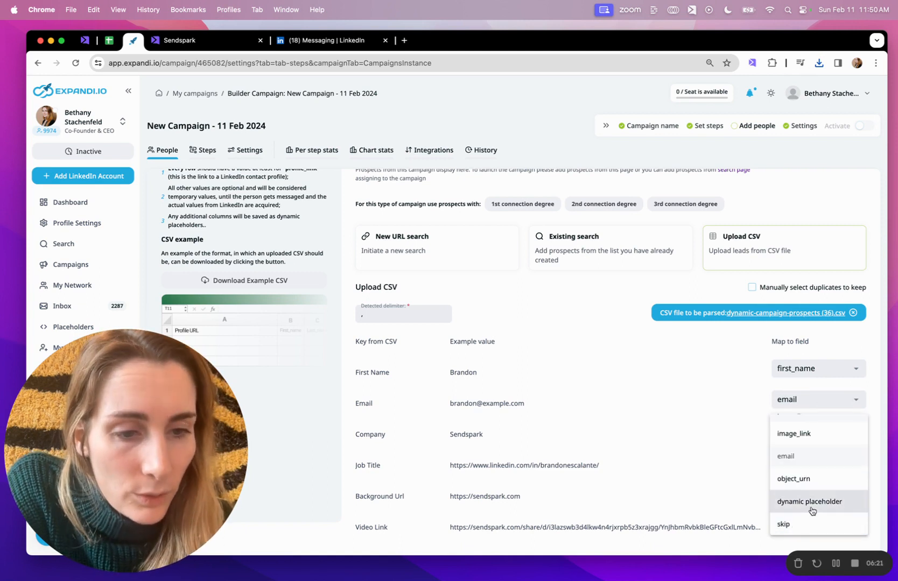
click(808, 508)
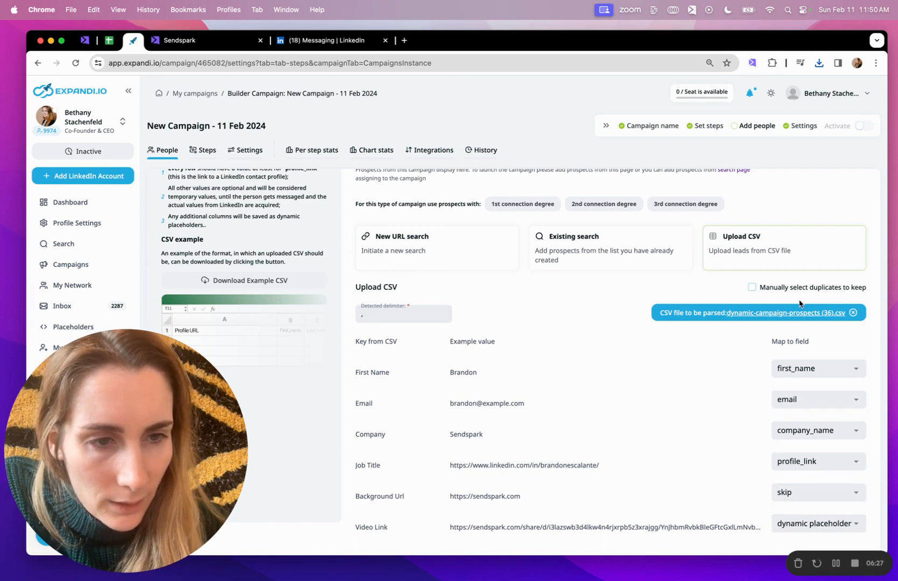
- Send the mapped CSV for processing and go to the campaign with the assigned contacts
scroll(799, 303, up, 2)
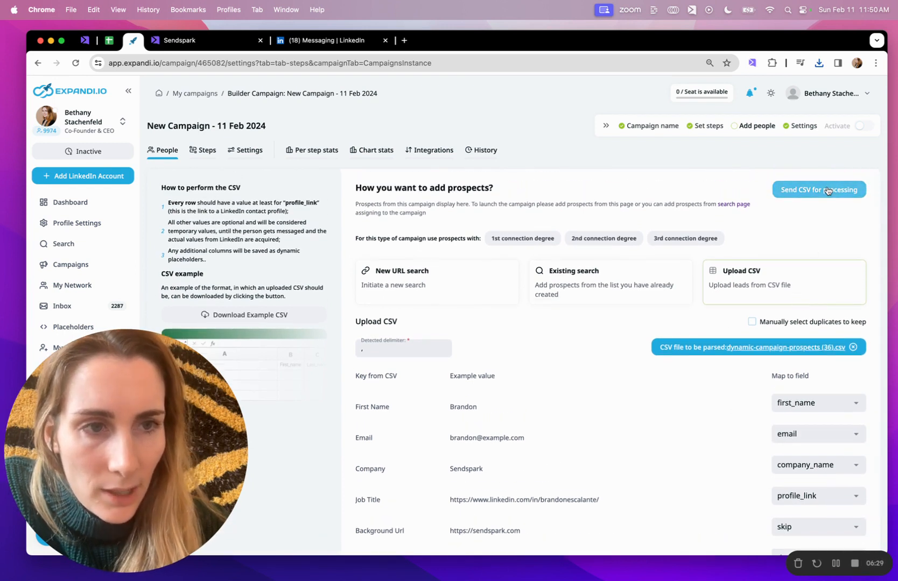
click(827, 191)
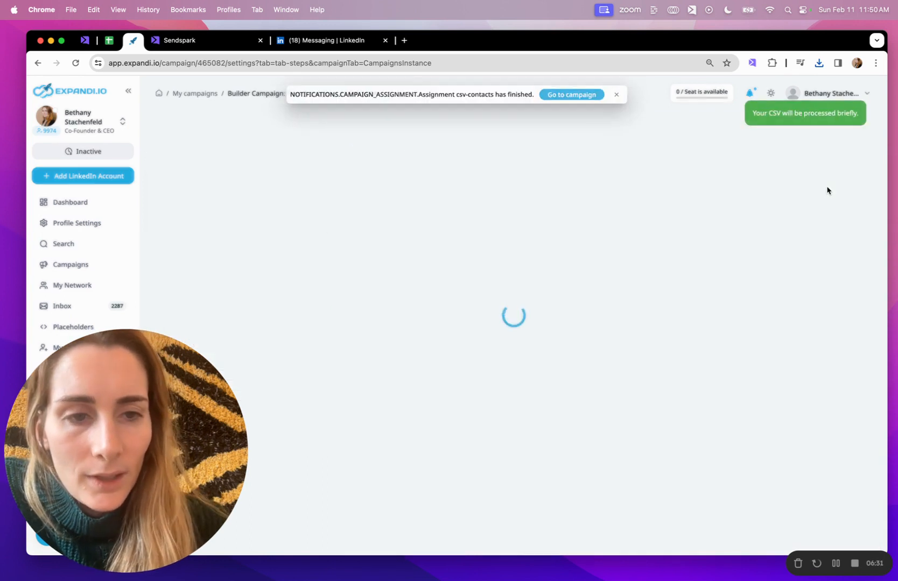
click(564, 96)
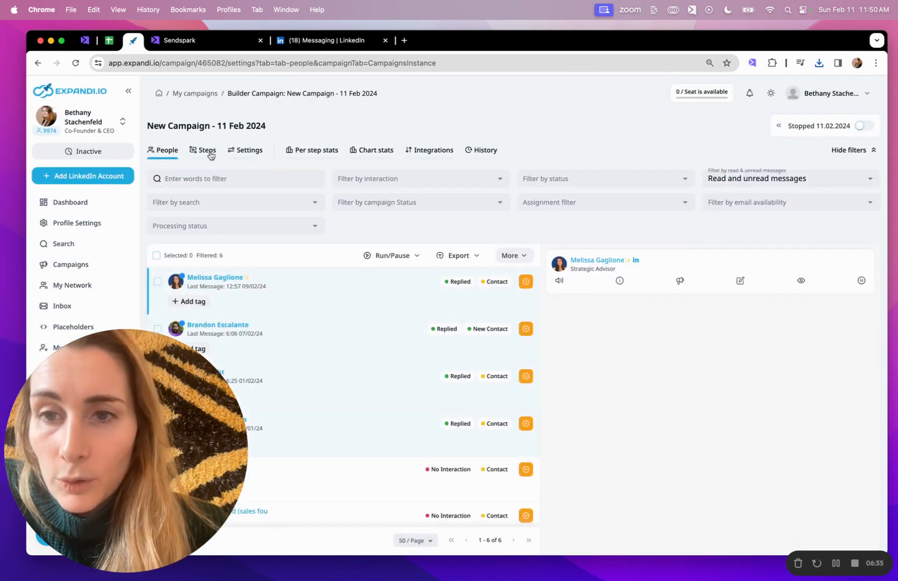
- Return to the campaign's Steps and clear the follow-up message's body text
click(208, 151)
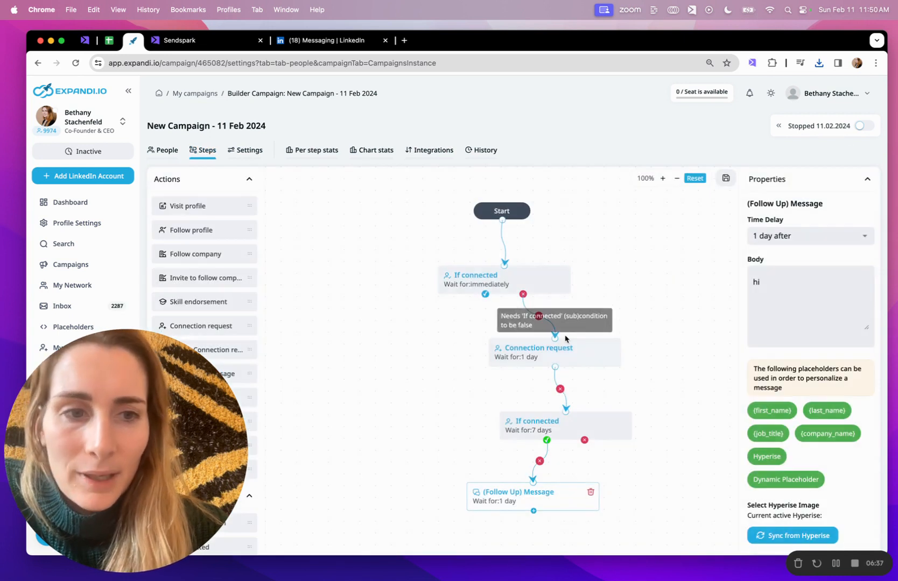
click(758, 289)
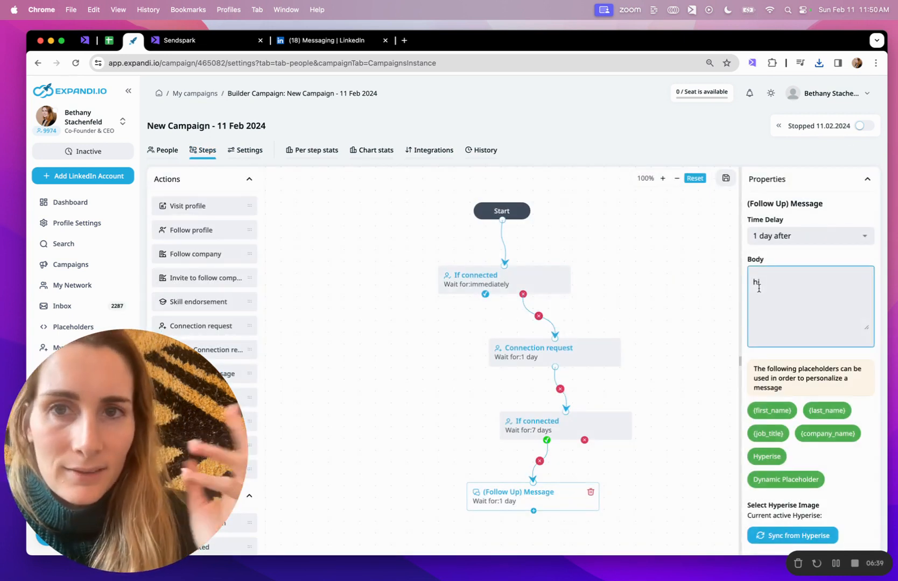
key(BackSpace)
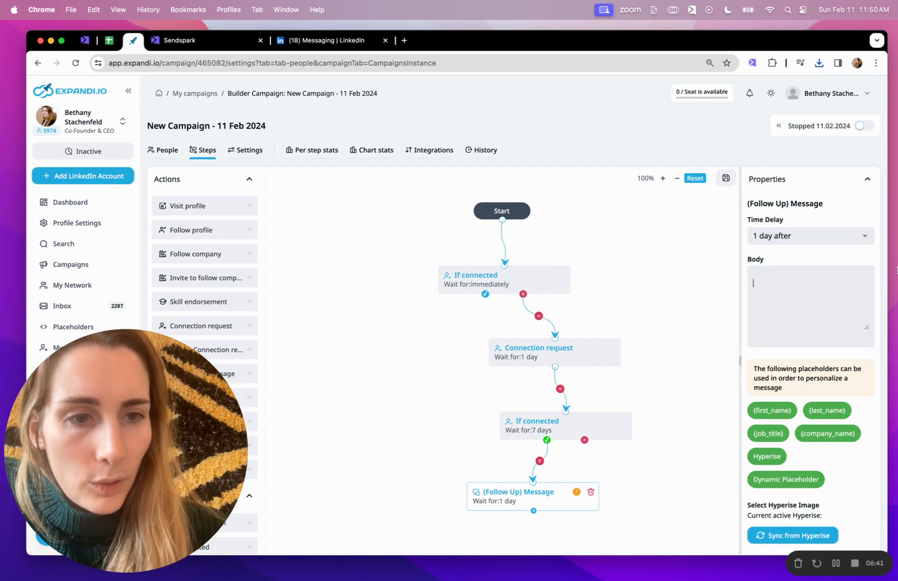
- Start a dynamic placeholder for the follow-up message based on the Video Link field
click(791, 480)
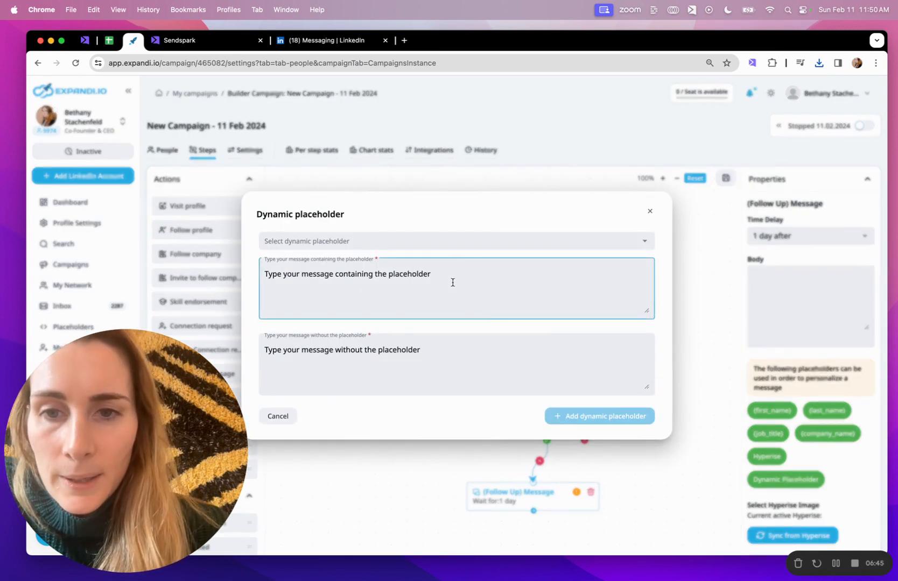
click(411, 242)
scroll(367, 310, down, 3)
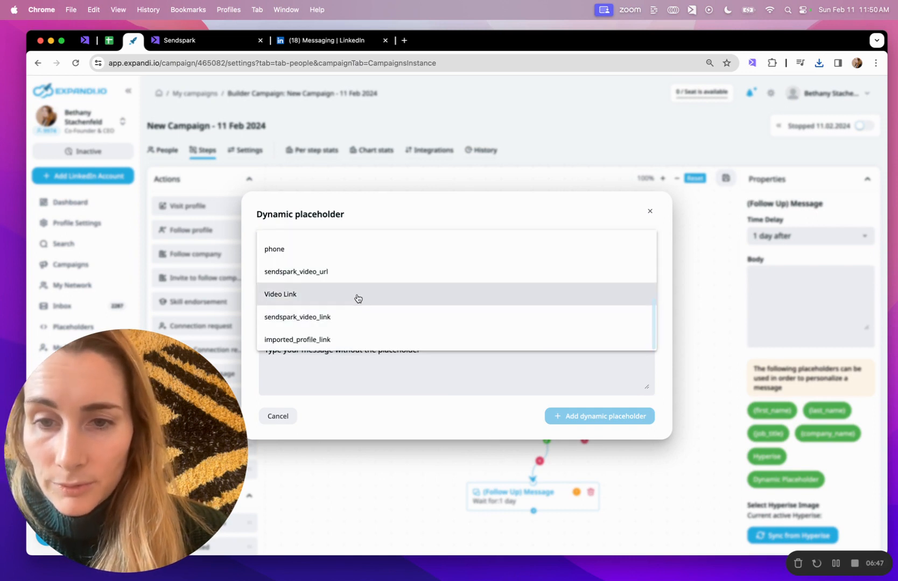
click(360, 300)
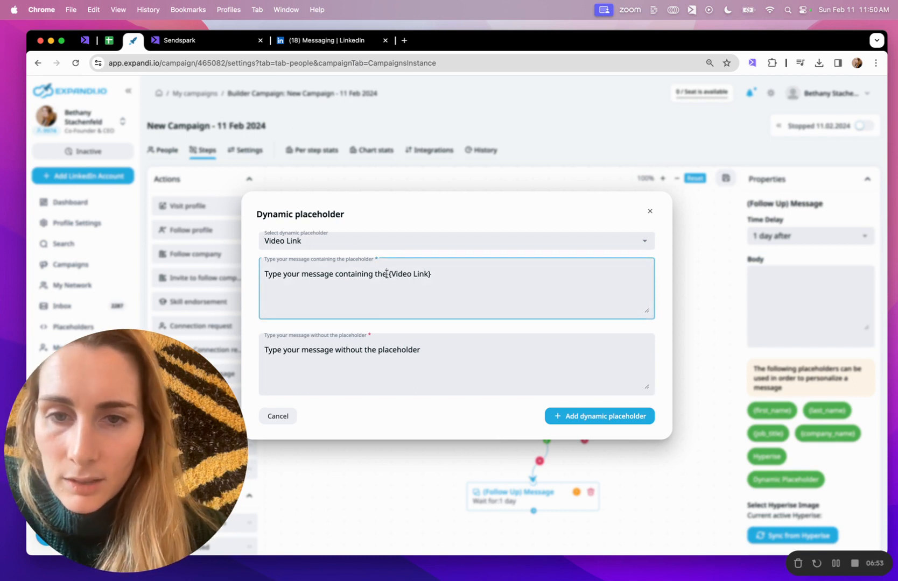
- Set the message containing the placeholder to "Here's a video to show how we can help personalize your outreach at scale - {Video Link}"
drag(386, 273, 226, 273)
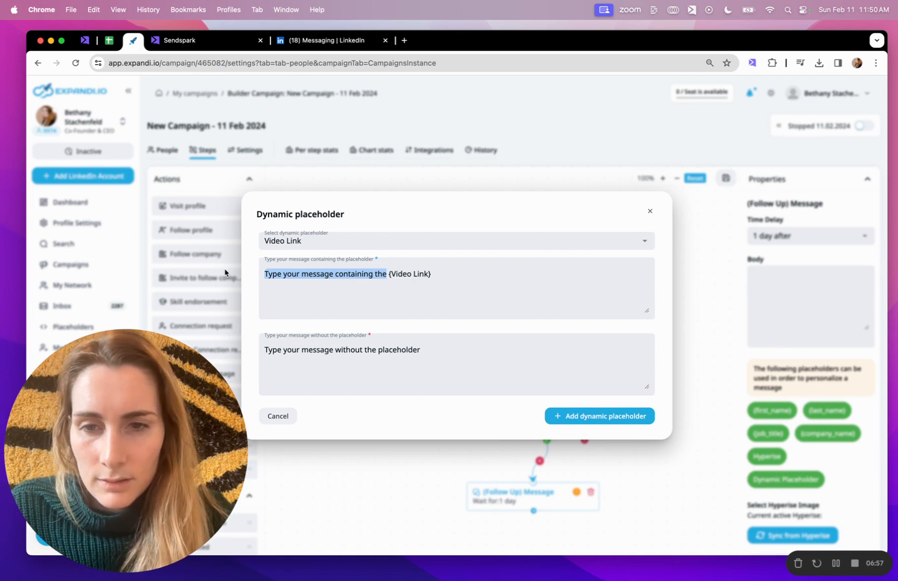
text(Here's a video to show how we can help personalize your outreach at scale -)
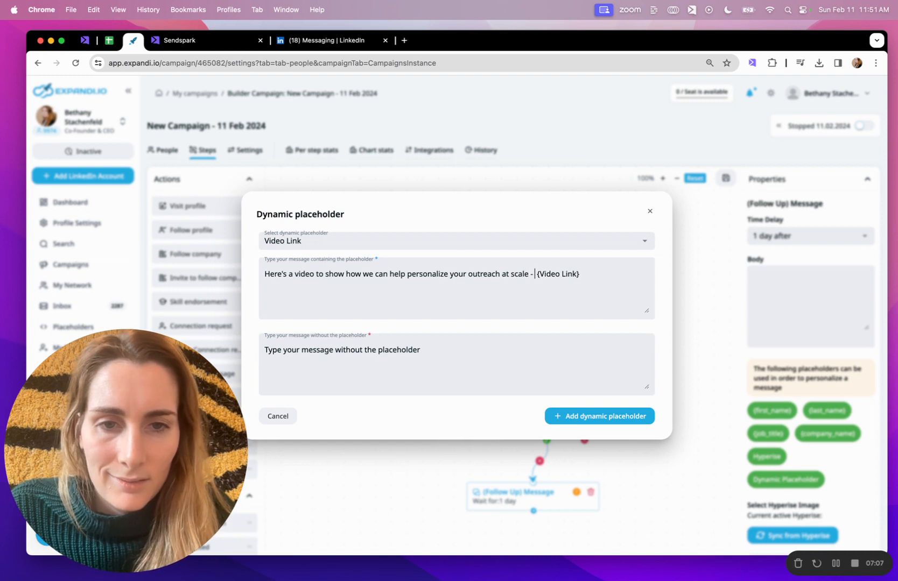
click(467, 380)
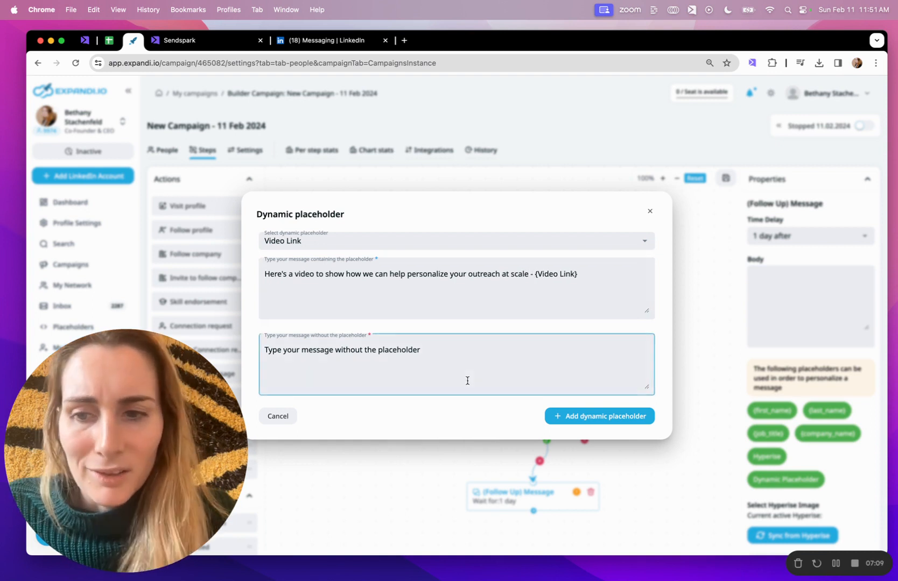
click(532, 276)
triple_click(540, 274)
- Set the message without the placeholder to "Would you like to see a video of how we can personalize your outreach at scale?" and add the placeholder
click(363, 385)
triple_click(360, 358)
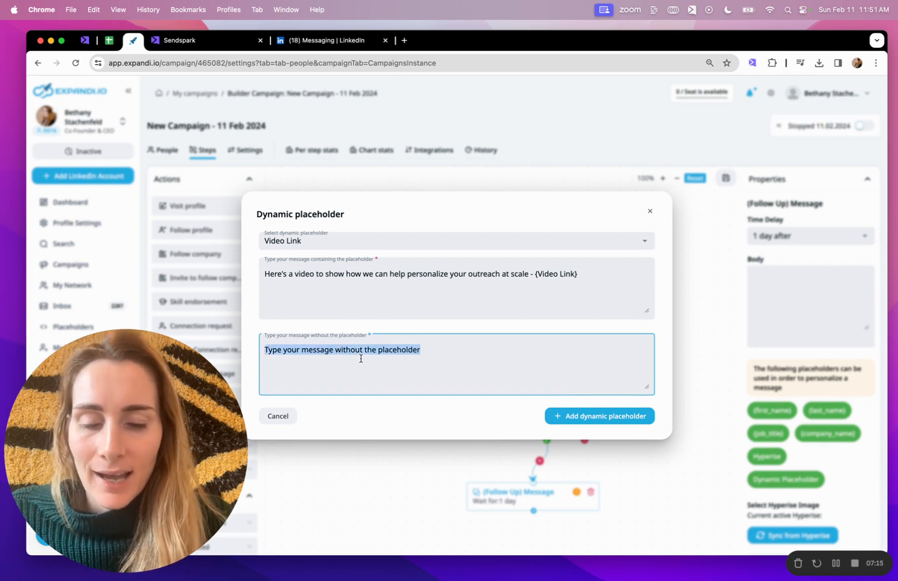
text(Would you li)
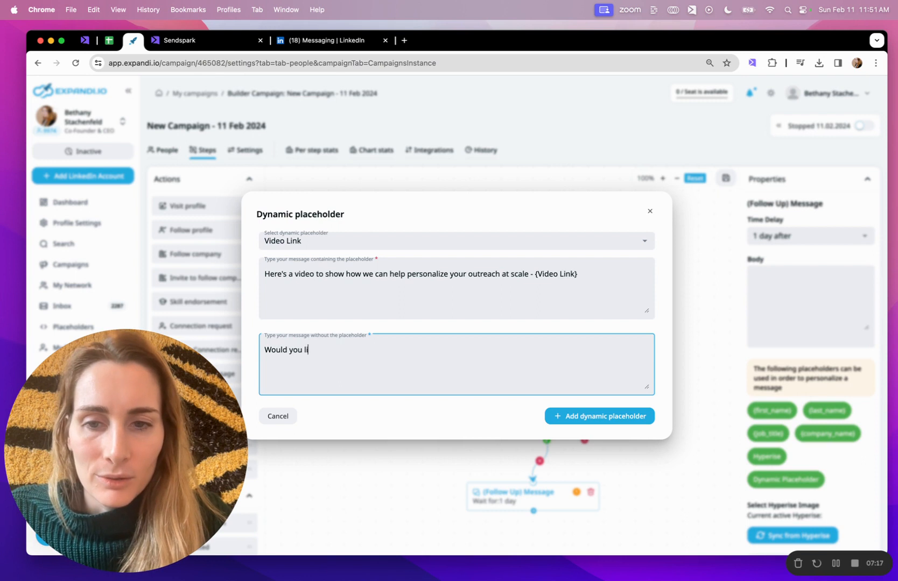
text(ke to see a video of how we can)
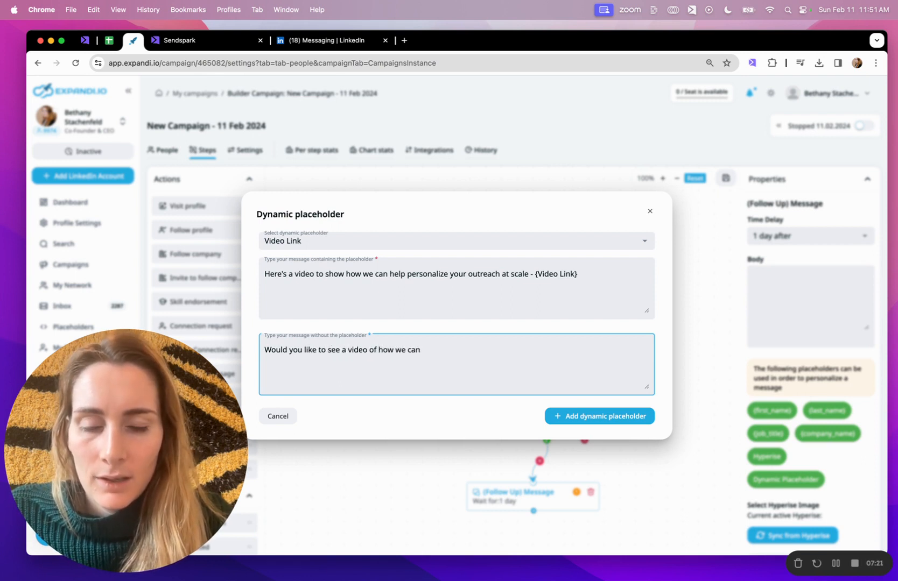
text( personalize your o)
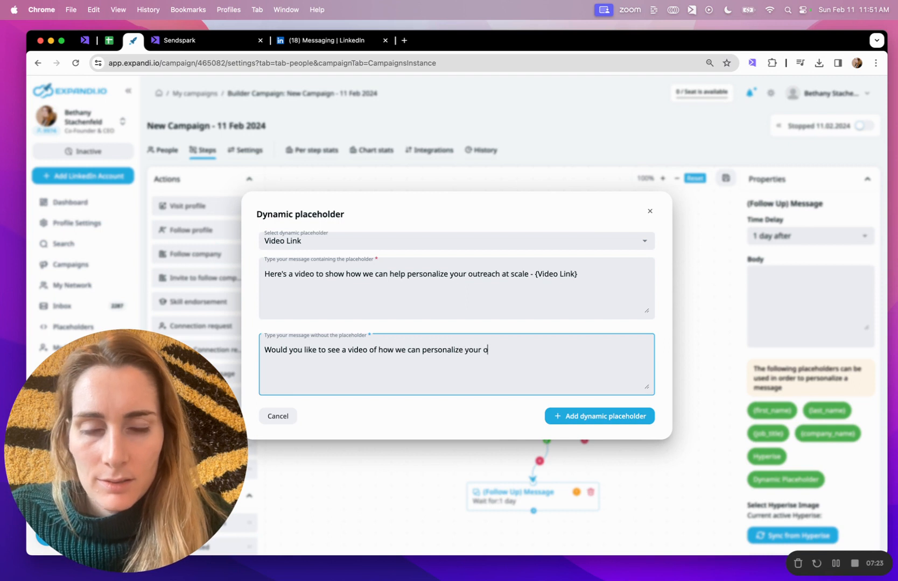
text(utreach at scale?)
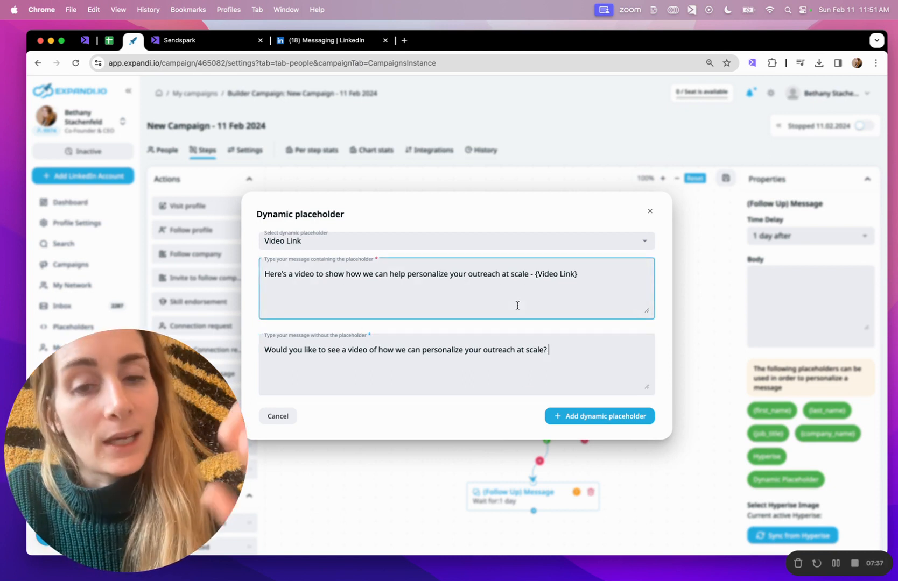
click(635, 417)
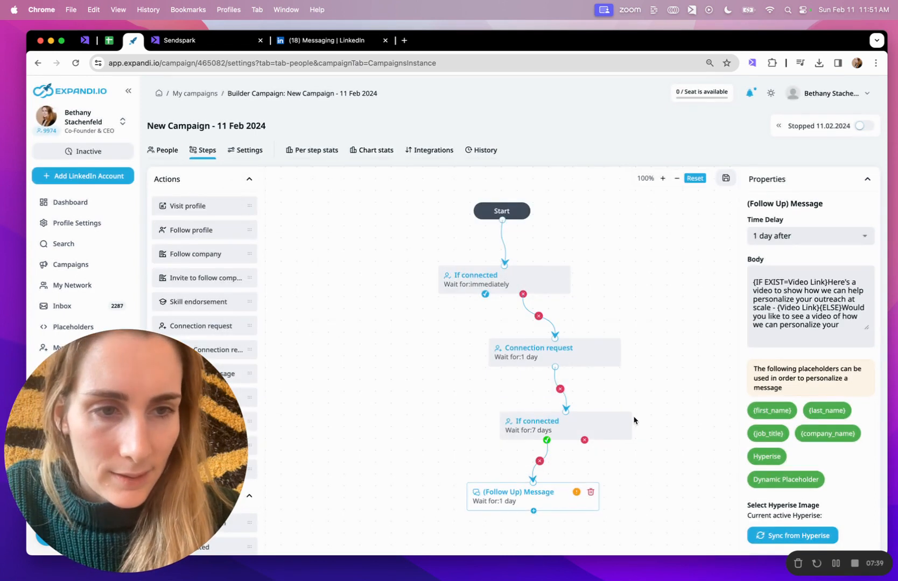
- Try to save the campaign steps with the dynamic placeholder text as the follow-up message body
click(725, 178)
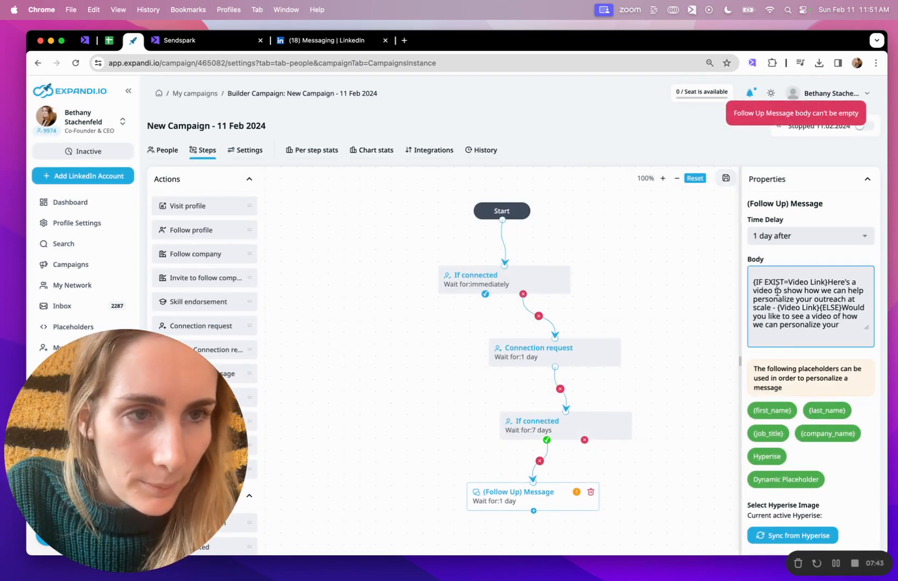
scroll(776, 292, down, 3)
scroll(776, 292, up, 3)
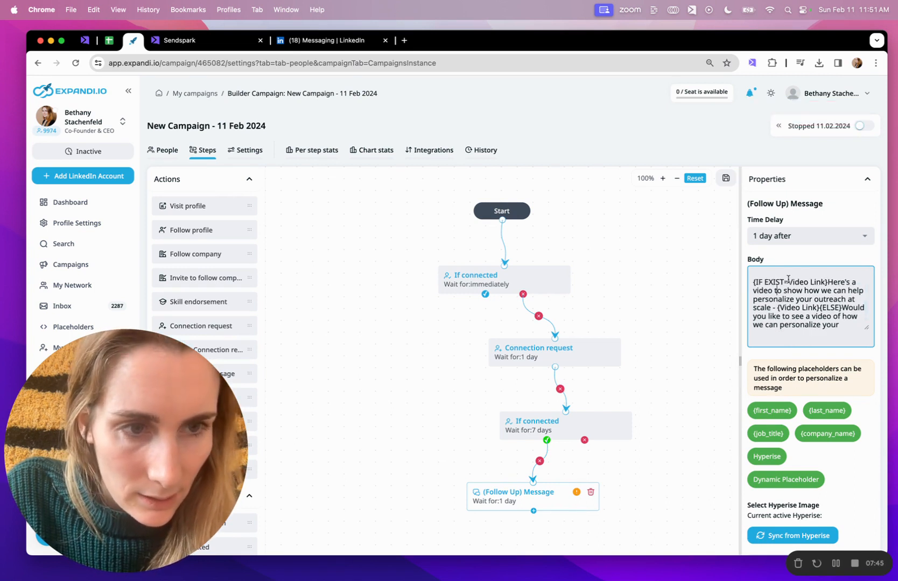
click(787, 280)
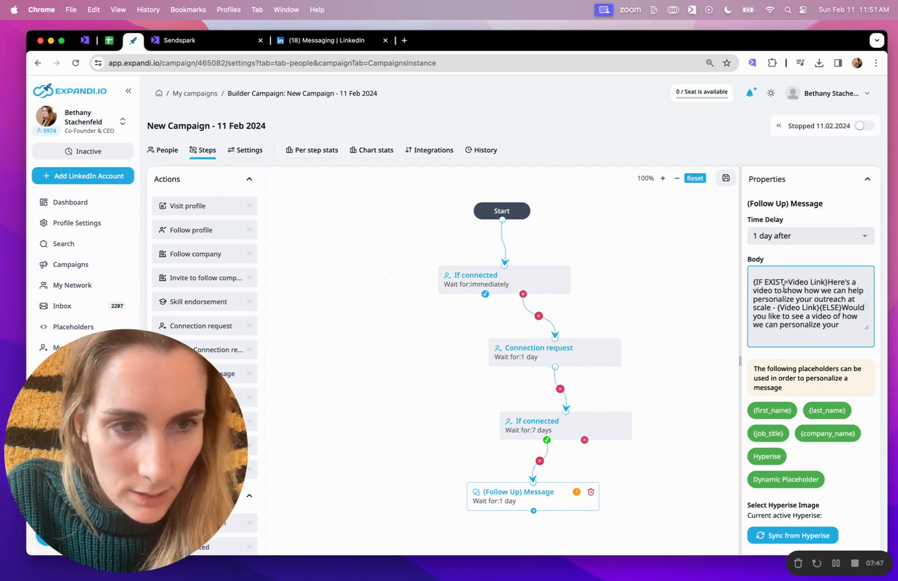
click(726, 179)
- Insert the greeting "Hi {first_name}, " before the conditional video text in the follow-up message body
click(797, 281)
scroll(801, 305, down, 2)
scroll(801, 306, up, 2)
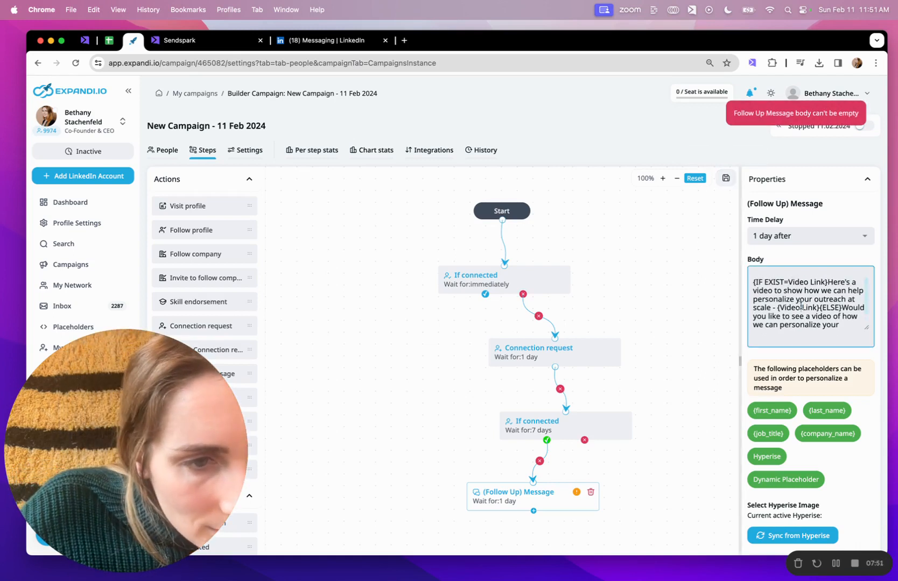
text(Hi)
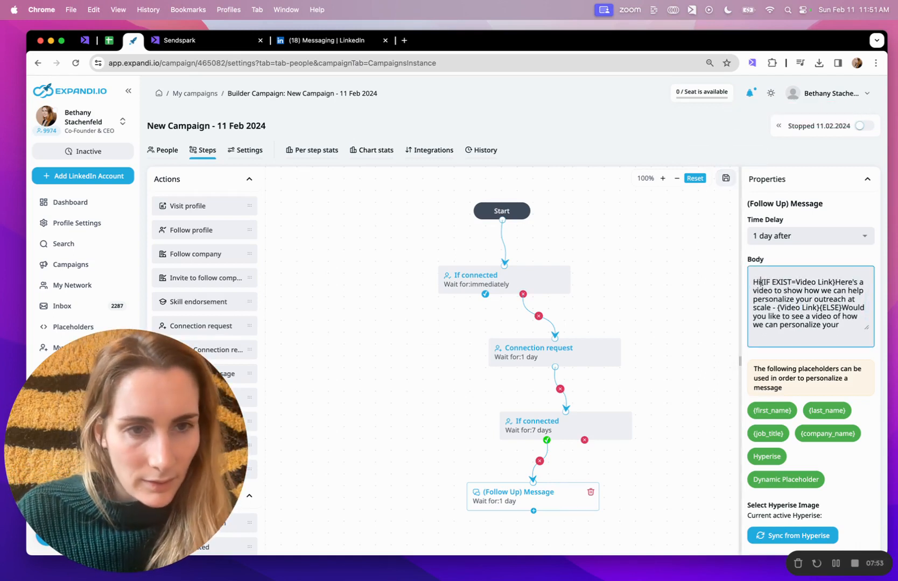
click(778, 410)
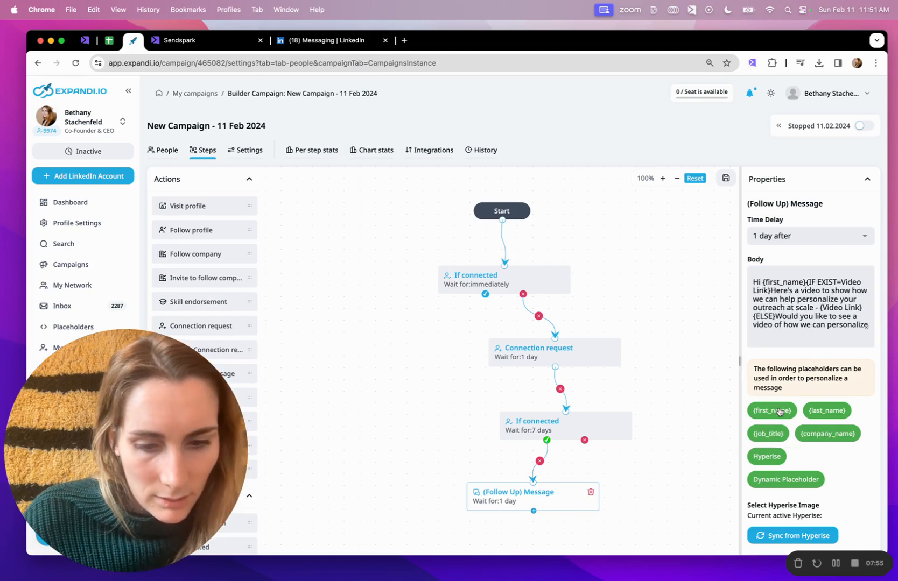
scroll(783, 410, down, 7)
scroll(826, 398, up, 7)
click(805, 281)
text(,)
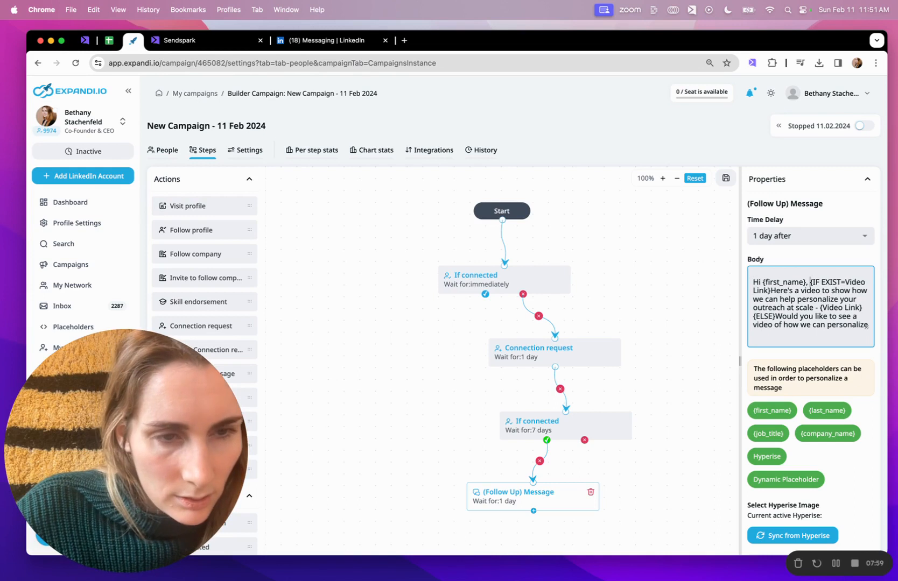
- Lowercase the first word of both conditional texts in the follow-up message body to "here's" and "would", with a space before "would"
click(741, 173)
scroll(796, 296, down, 1)
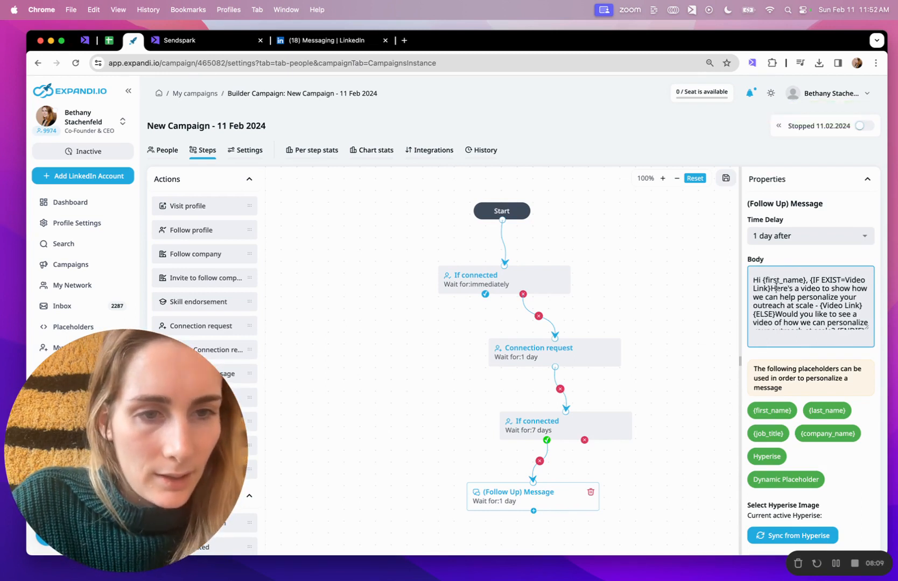
key(BackSpace)
text(h)
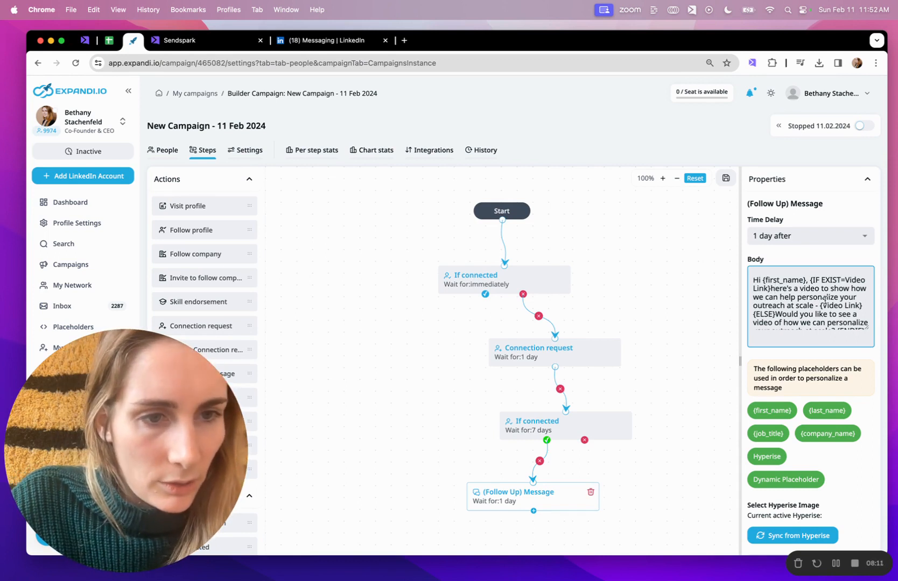
scroll(824, 299, down, 1)
click(781, 306)
key(BackSpace)
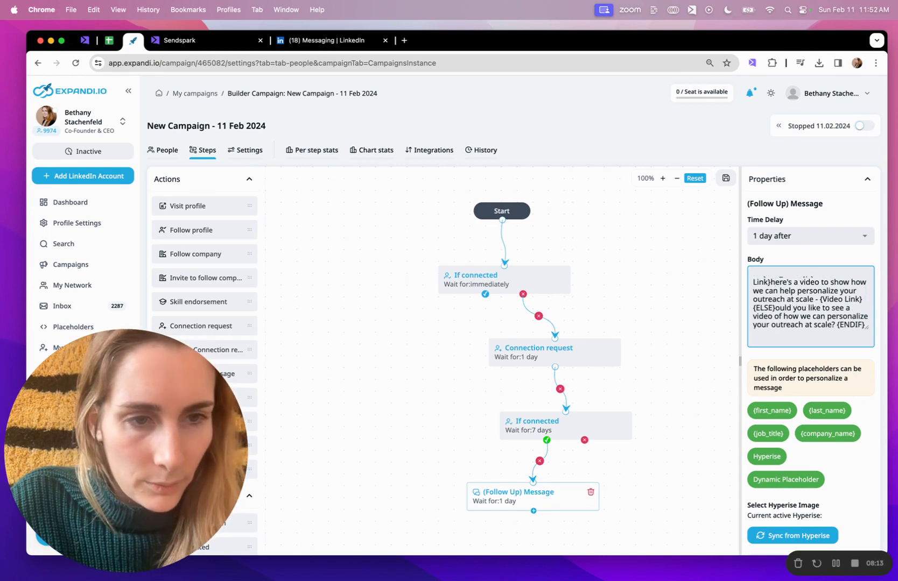
text(w)
scroll(817, 307, down, 1)
scroll(818, 307, up, 1)
scroll(818, 291, up, 1)
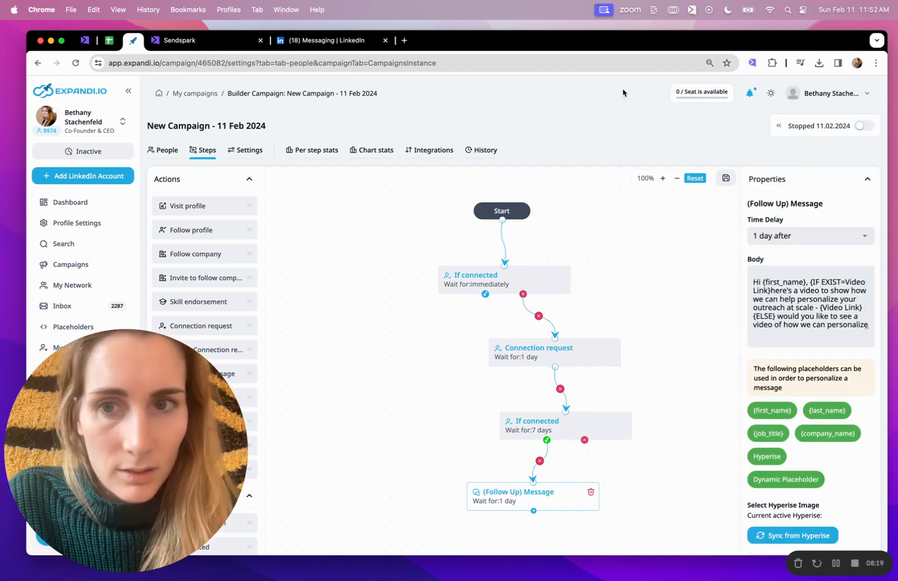
- Save the campaign steps with the revised follow-up message, keeping the unsaved edits when asked about leaving
click(162, 150)
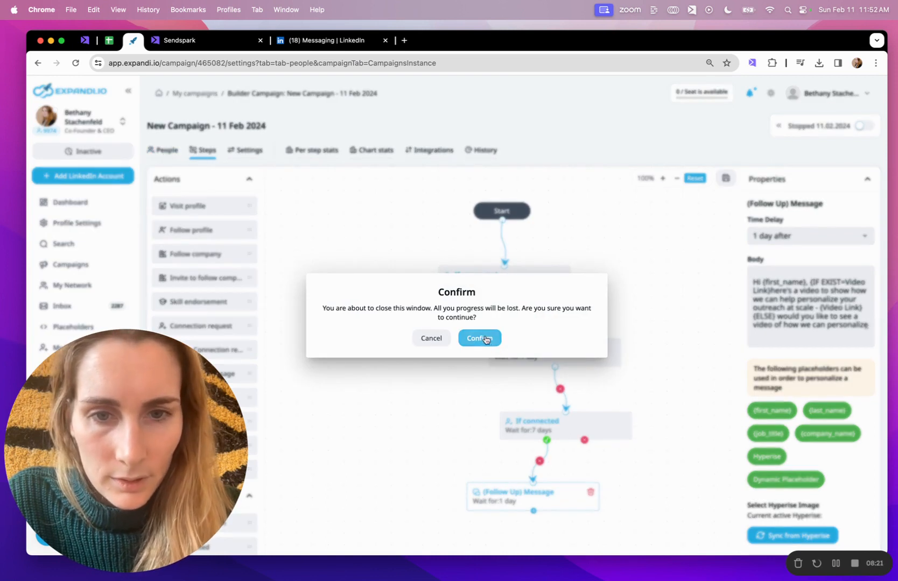
click(434, 340)
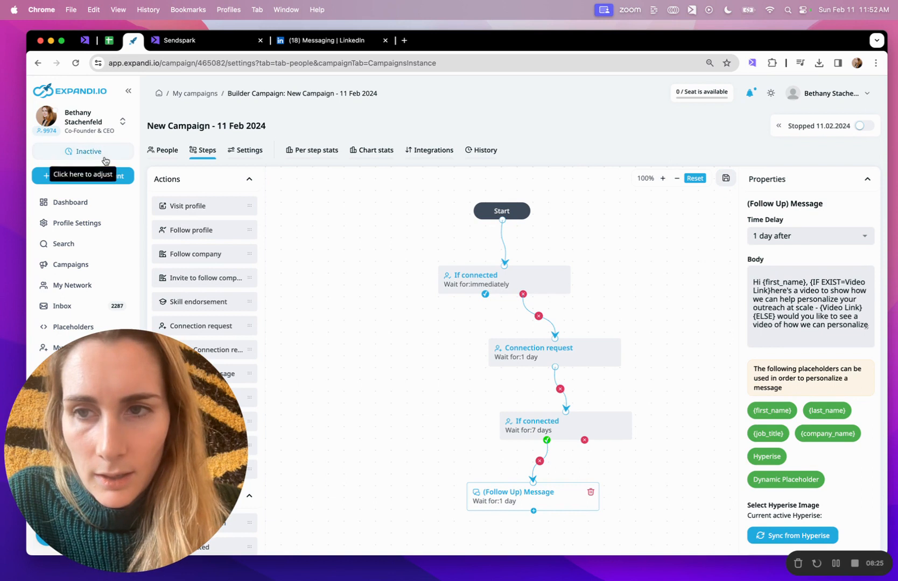
scroll(518, 199, up, 2)
scroll(518, 199, up, 2)
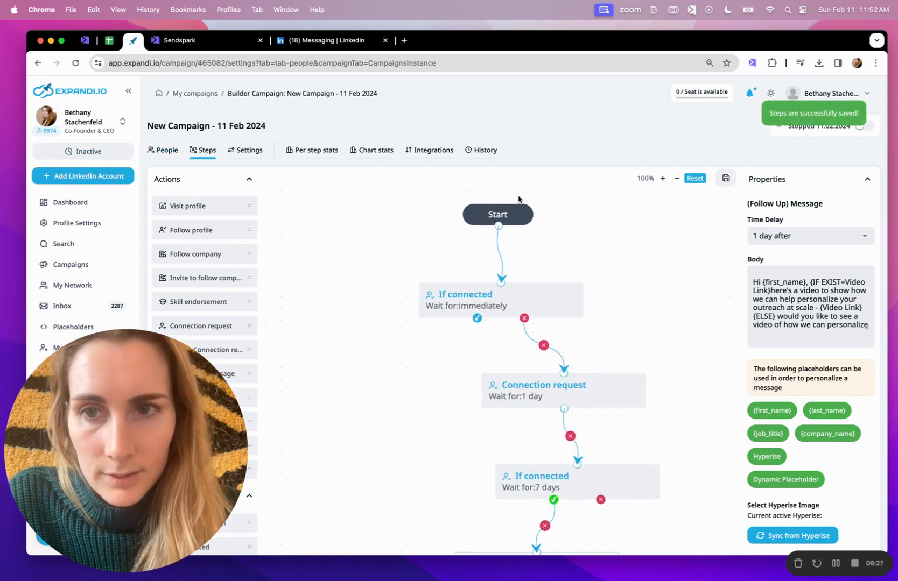
- Check the list of people in the campaign and save the campaign's run settings
click(163, 150)
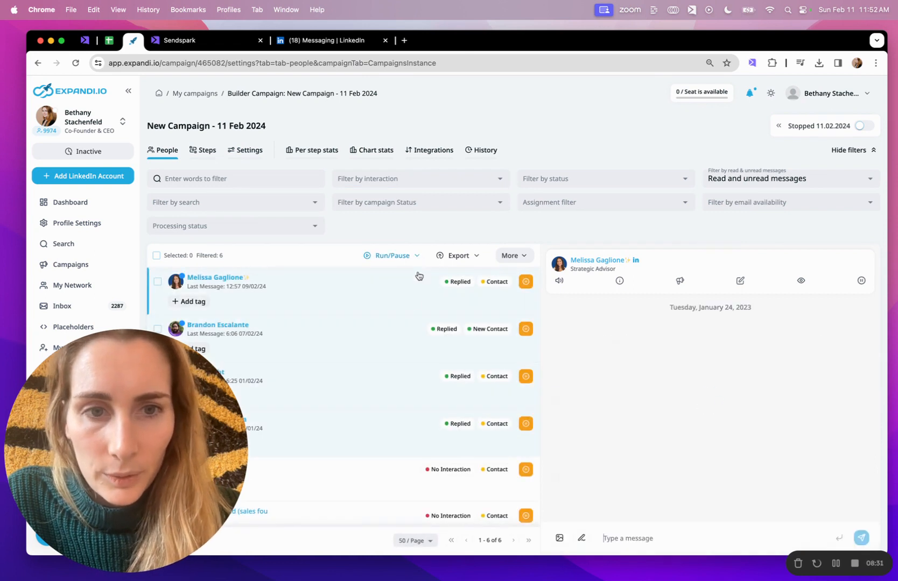
scroll(415, 304, down, 1)
scroll(415, 304, up, 1)
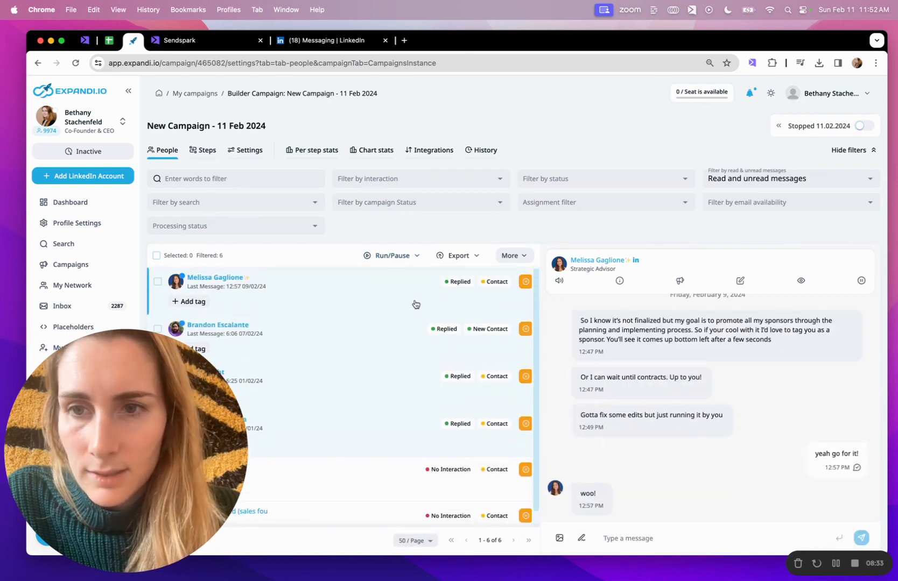
click(206, 150)
click(259, 151)
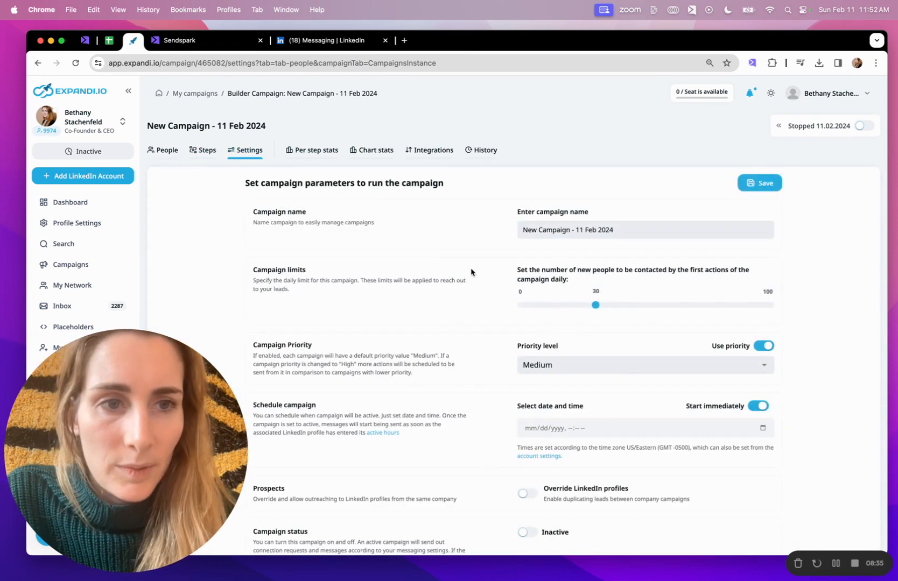
click(777, 186)
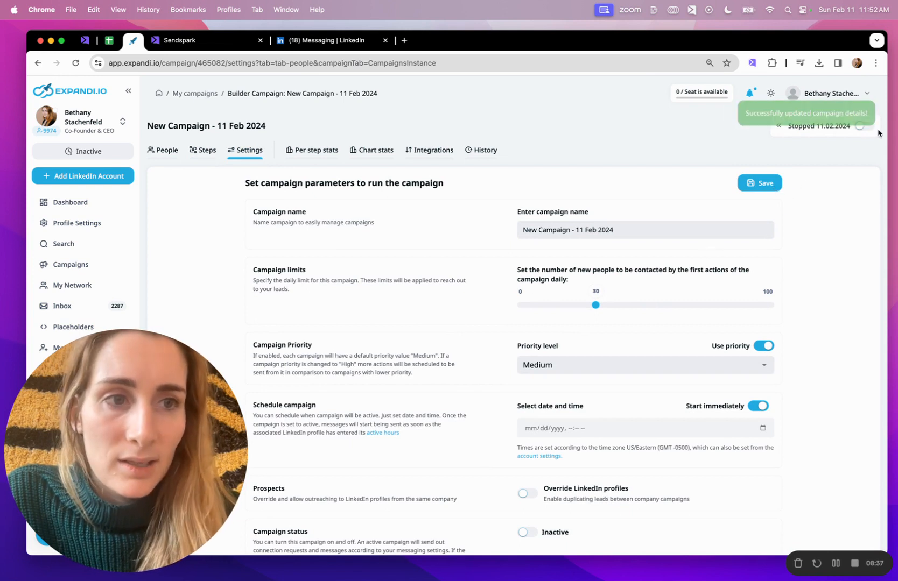